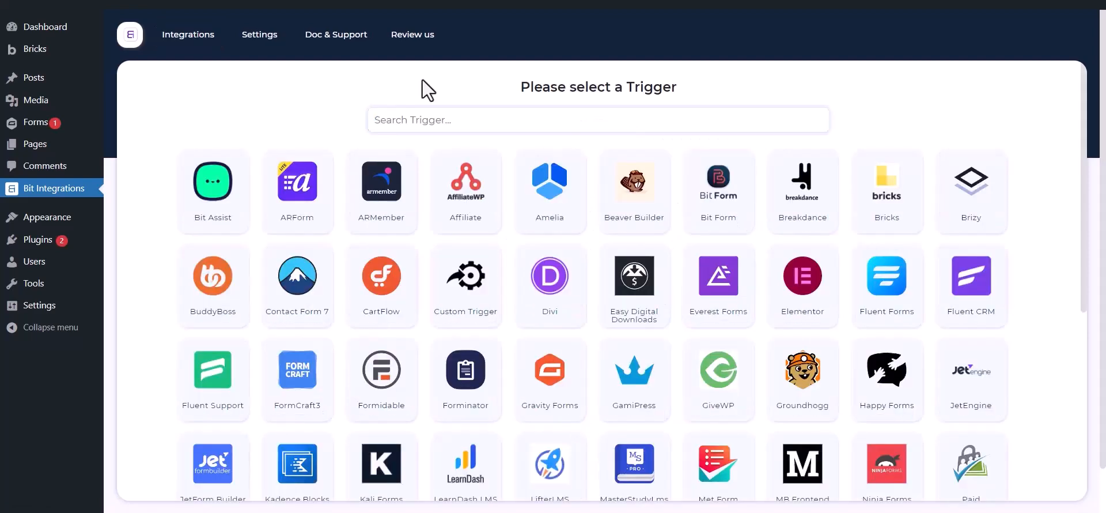
Create a new integration with Gravity Forms as the trigger and the Contact Us form selected
{"action": "left_click", "coordinate": [425, 118]}
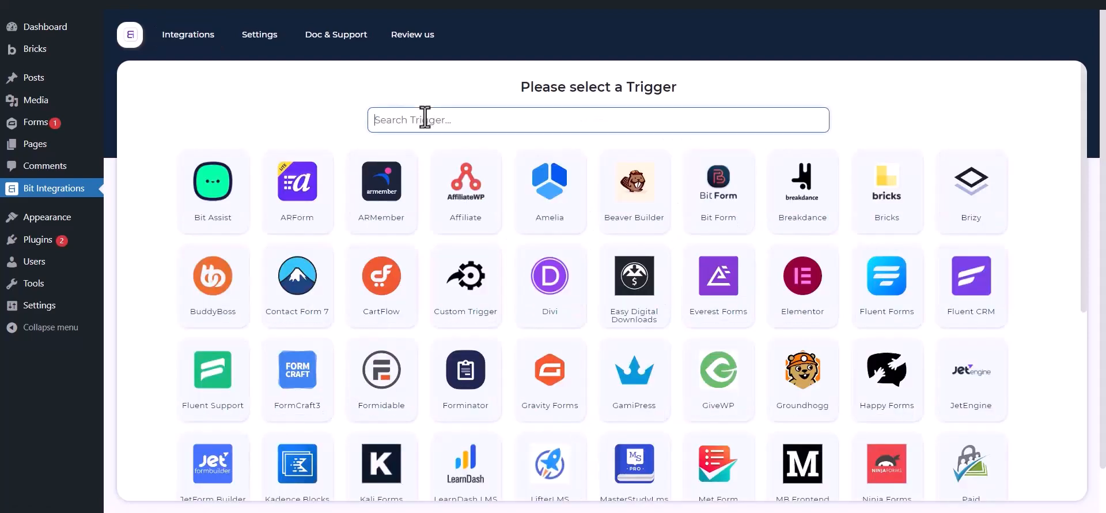
{"action": "type", "text": "g"}
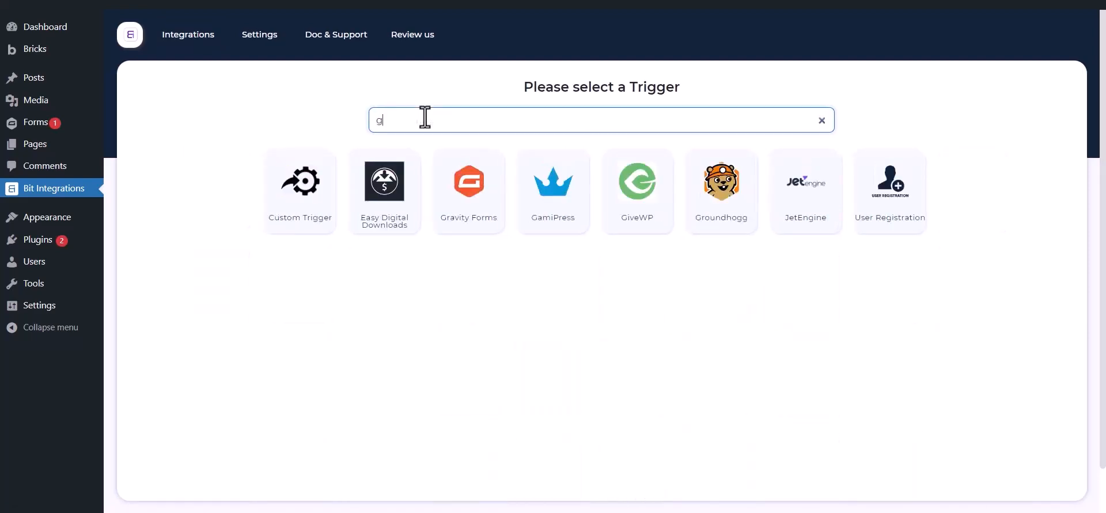
{"action": "type", "text": "ravity form"}
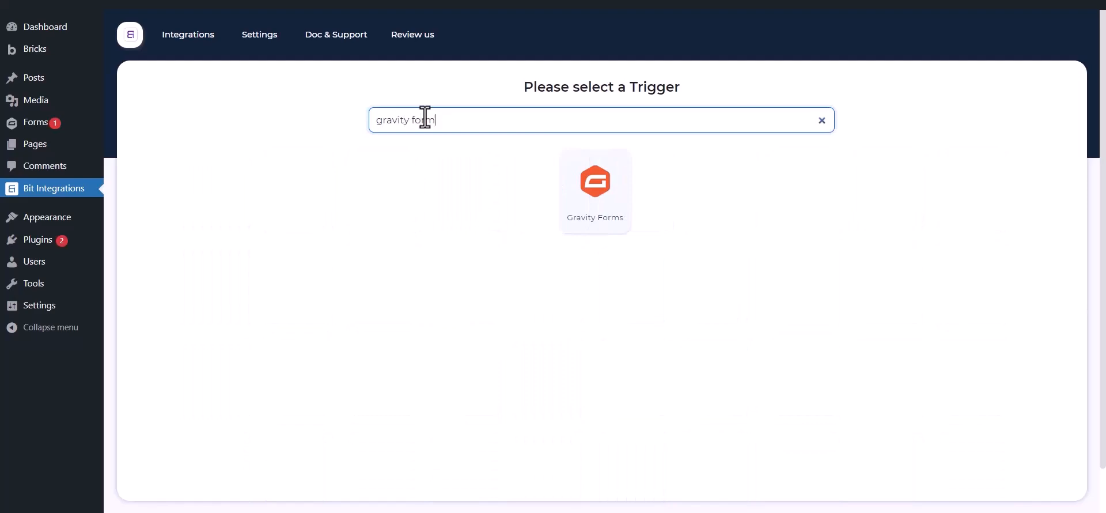
{"action": "type", "text": "s"}
{"action": "left_click", "coordinate": [575, 205]}
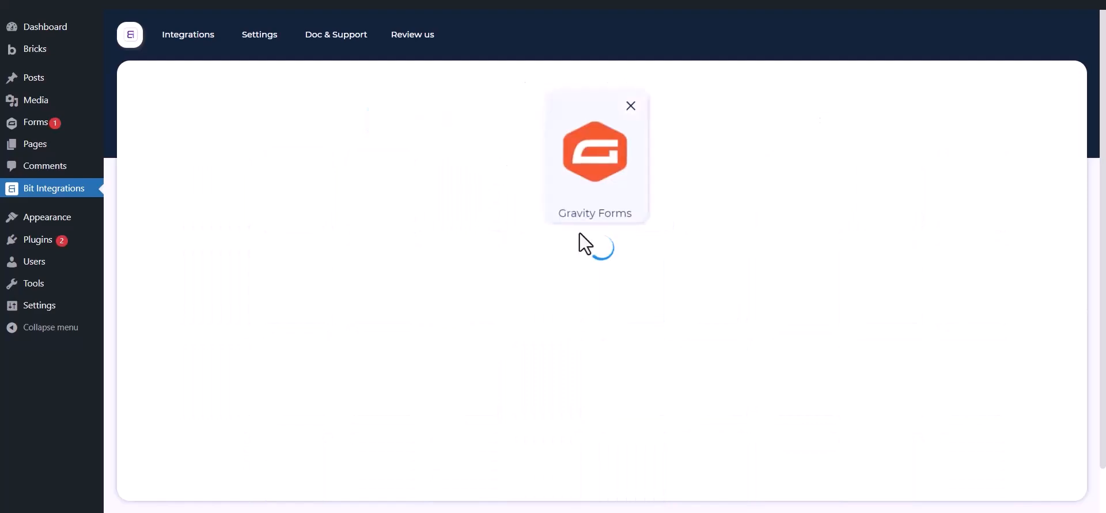
{"action": "left_click", "coordinate": [597, 282]}
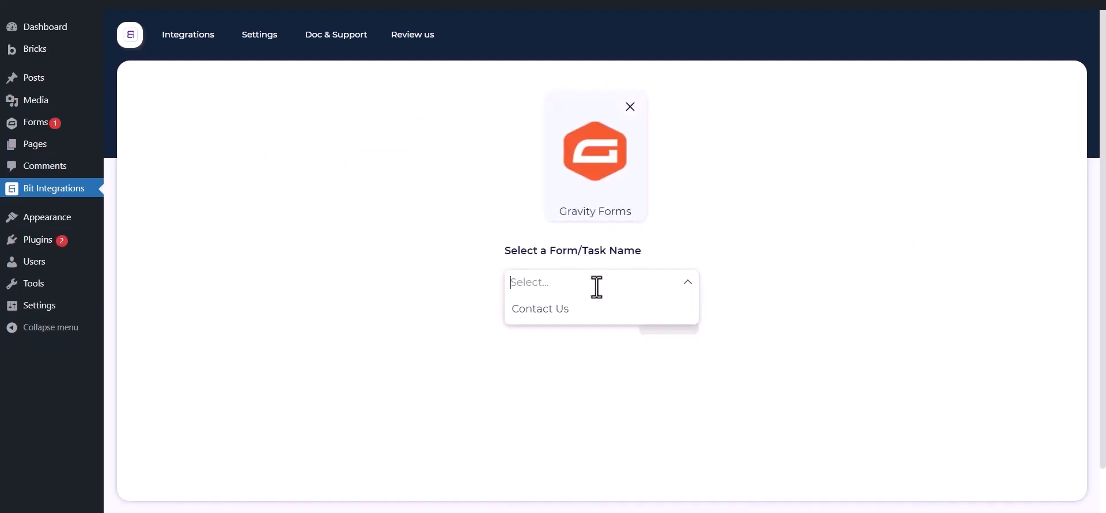
{"action": "left_click", "coordinate": [578, 311]}
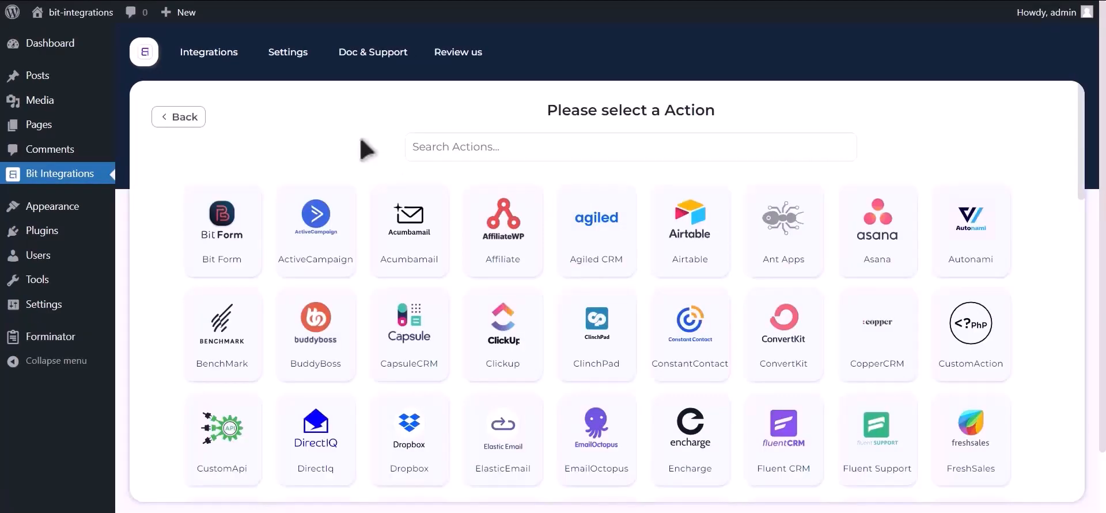
Choose Google Contacts as the action and follow the Google API Console link
{"action": "left_click", "coordinate": [491, 147]}
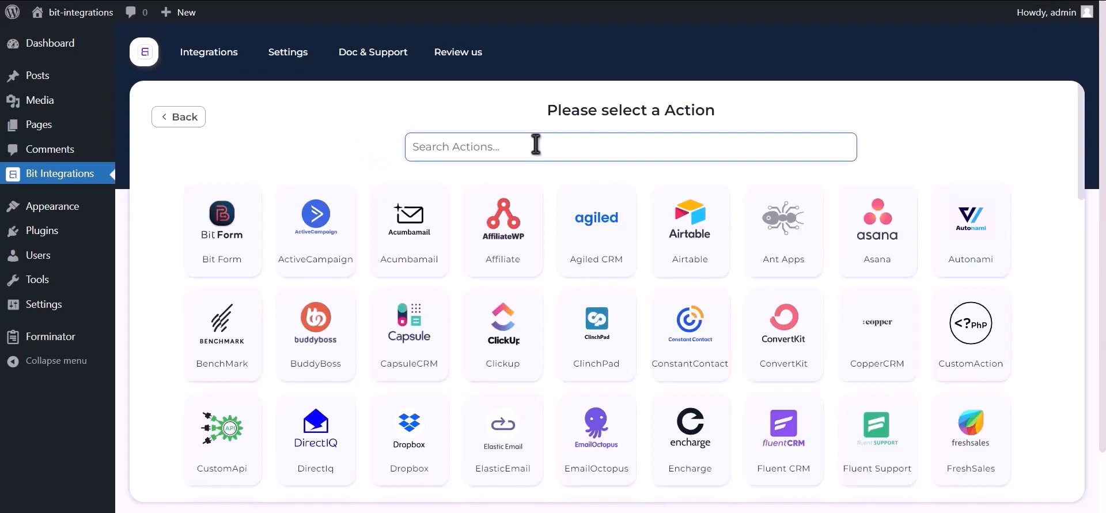
{"action": "type", "text": "google contacts"}
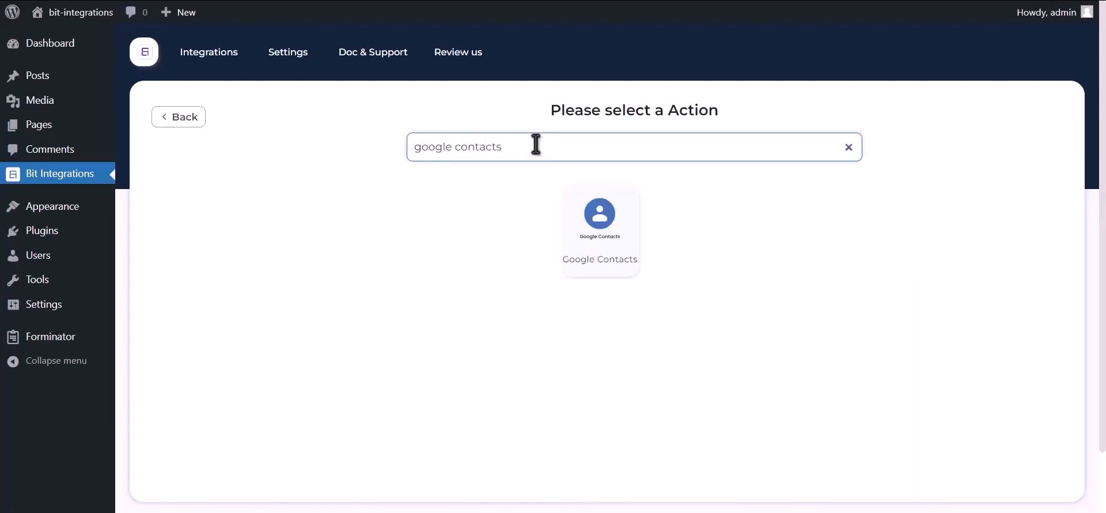
{"action": "left_click", "coordinate": [592, 246]}
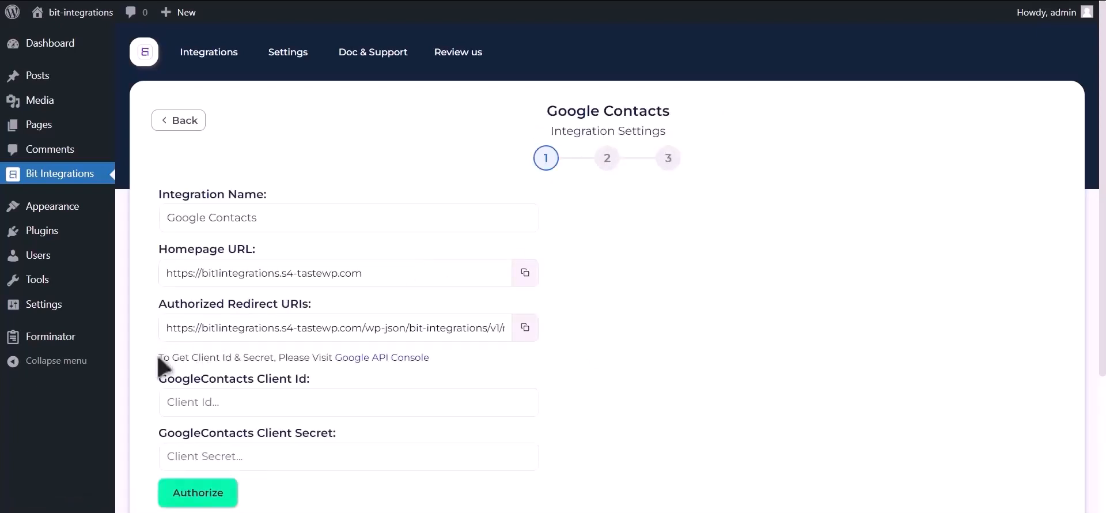
{"action": "left_click_drag", "start_coordinate": [159, 359], "coordinate": [392, 362]}
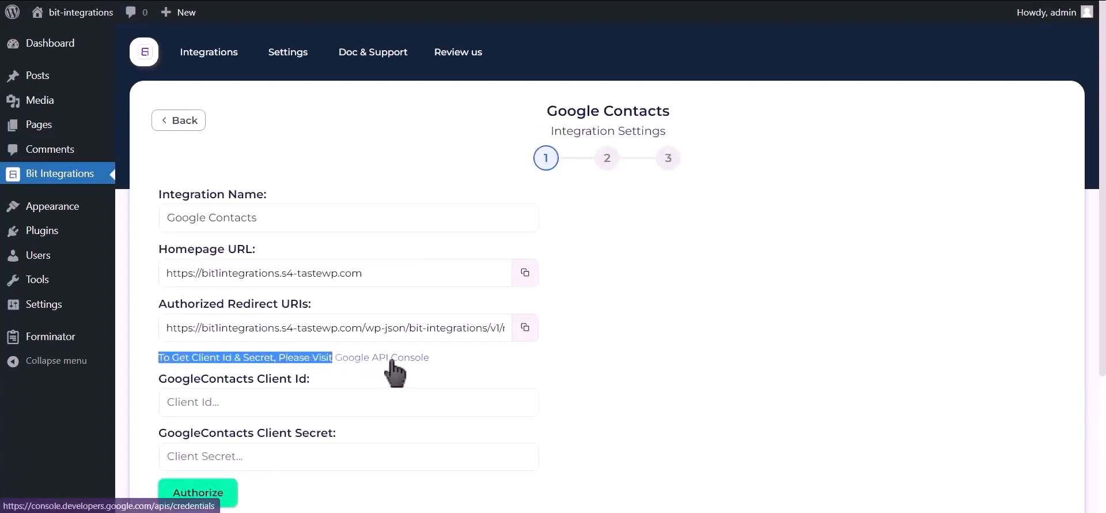
{"action": "left_click", "coordinate": [391, 362]}
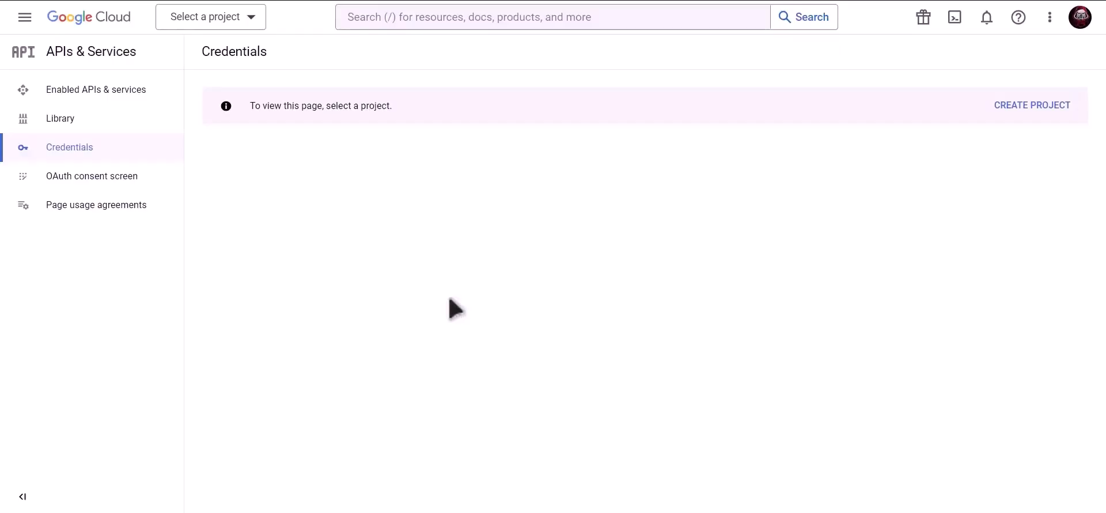
Create a new Google Cloud project named 'Bit Integrations'
{"action": "left_click", "coordinate": [1036, 112]}
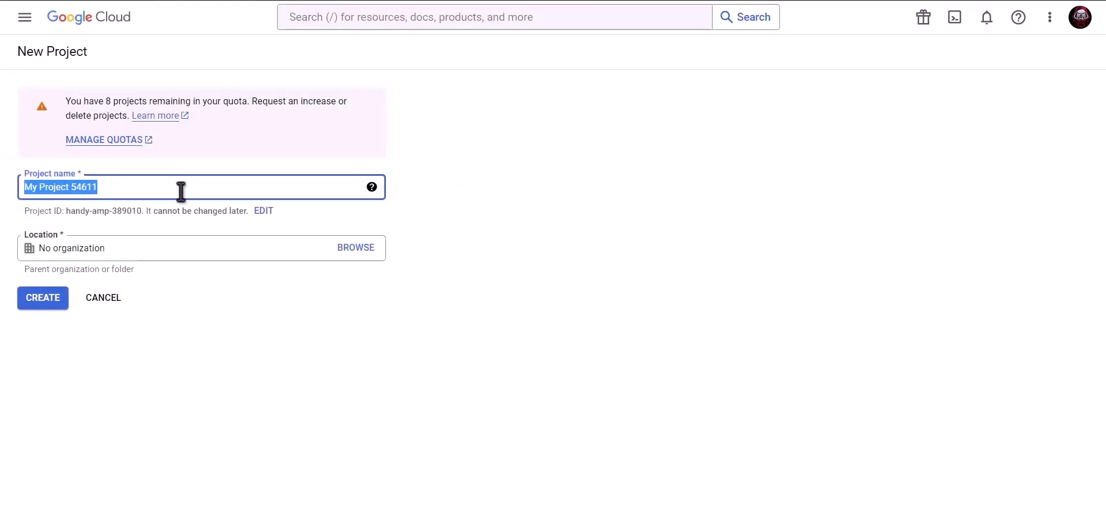
{"action": "type", "text": "Bit Integrations"}
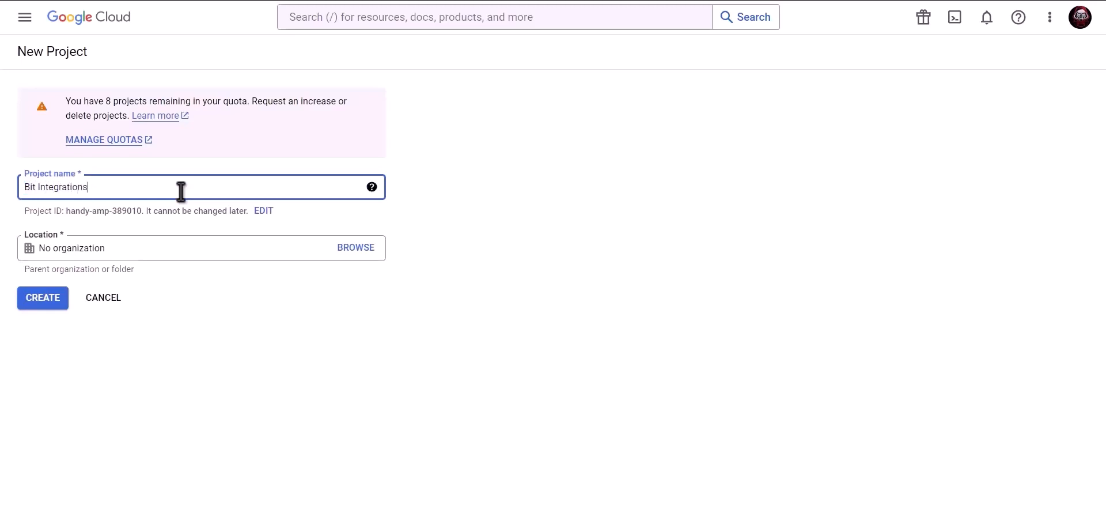
{"action": "left_click", "coordinate": [43, 299]}
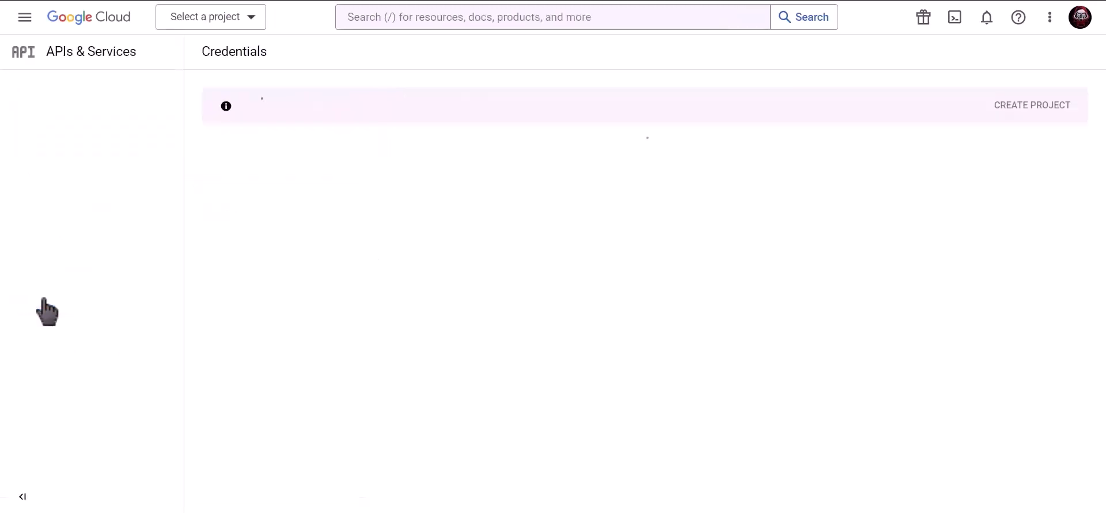
Find the Contacts API via 'Google contacts api' search and enable it
{"action": "left_click", "coordinate": [509, 17]}
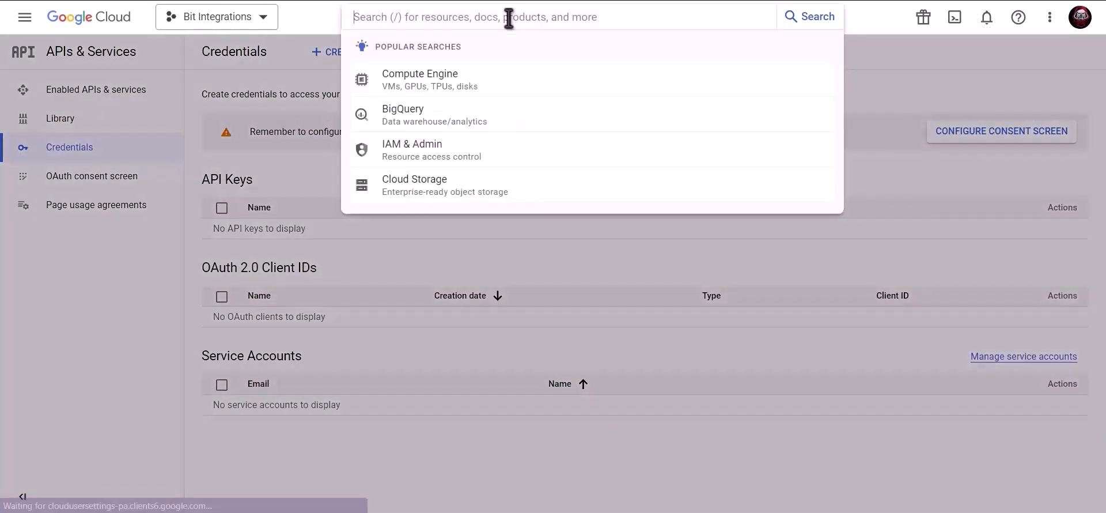
{"action": "type", "text": "Google"}
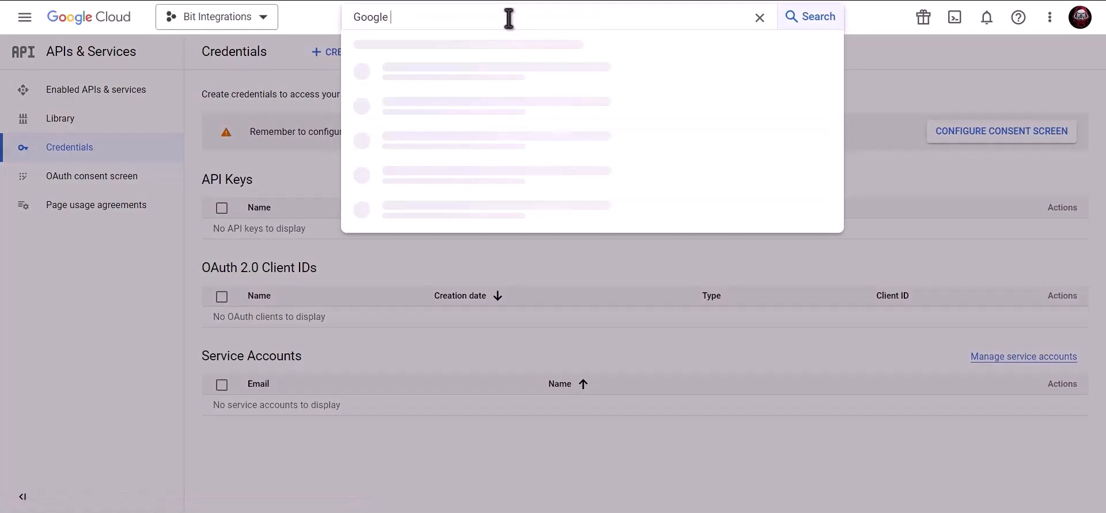
{"action": "type", "text": " contacts api"}
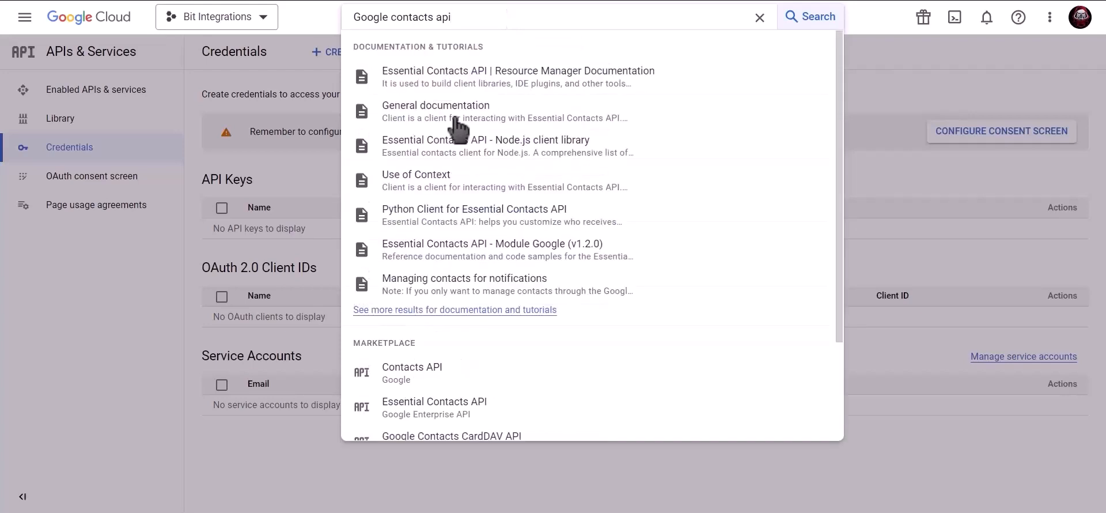
{"action": "left_click", "coordinate": [451, 375]}
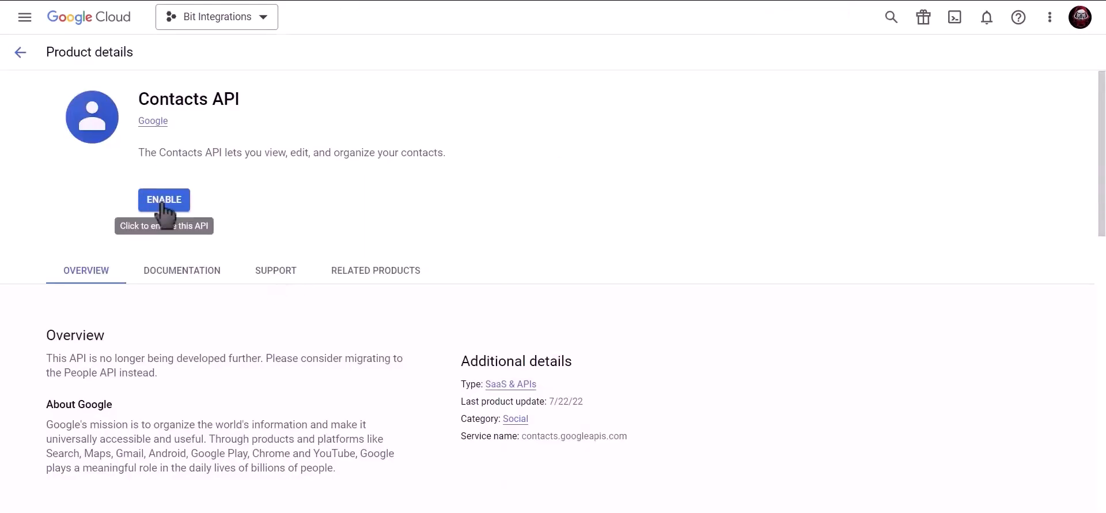
{"action": "left_click", "coordinate": [162, 203]}
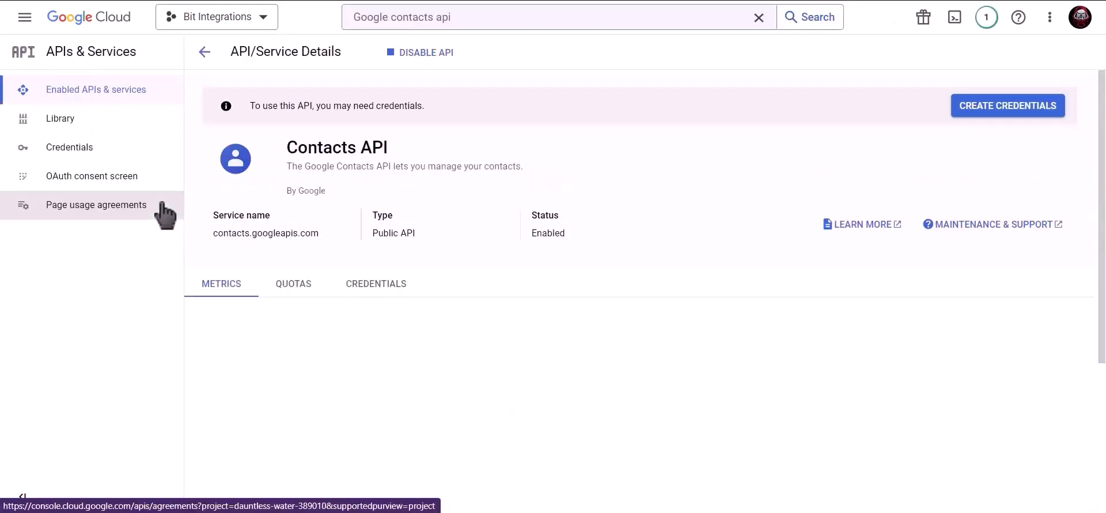
Search 'google people api', enable the Google People API, and go to Credentials
{"action": "left_click", "coordinate": [484, 19]}
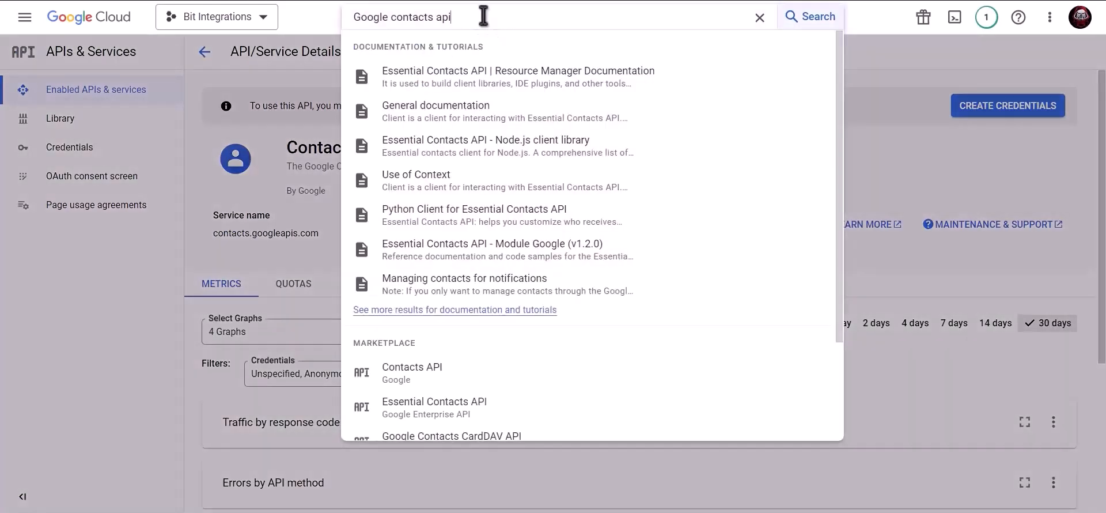
{"action": "left_click_drag", "start_coordinate": [484, 16], "coordinate": [344, 23]}
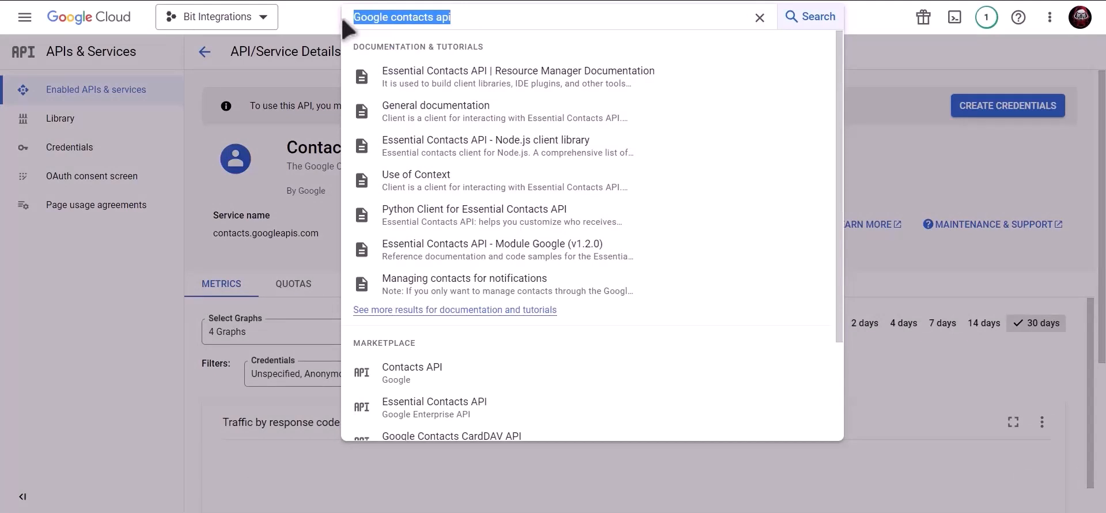
{"action": "type", "text": "google"}
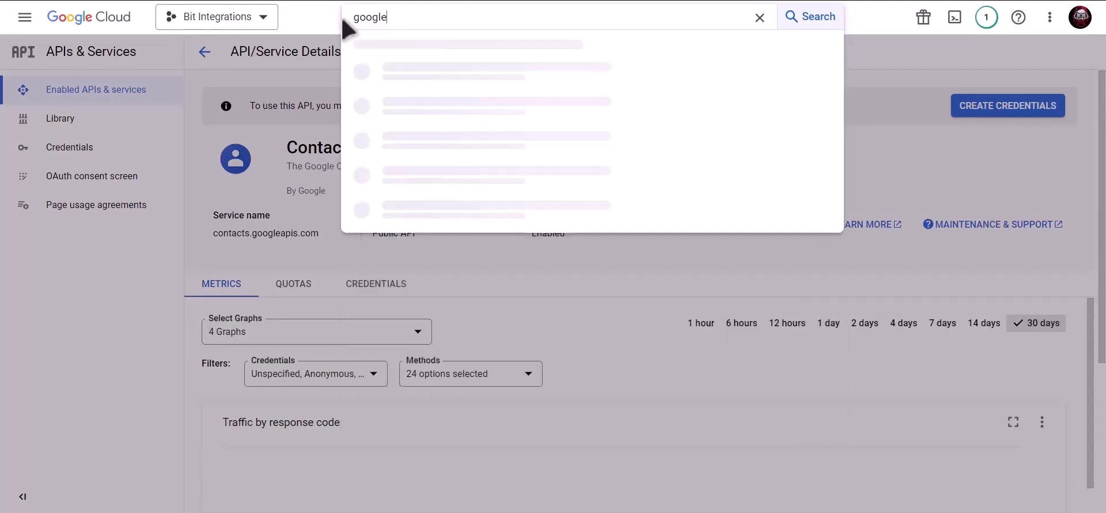
{"action": "type", "text": " people api"}
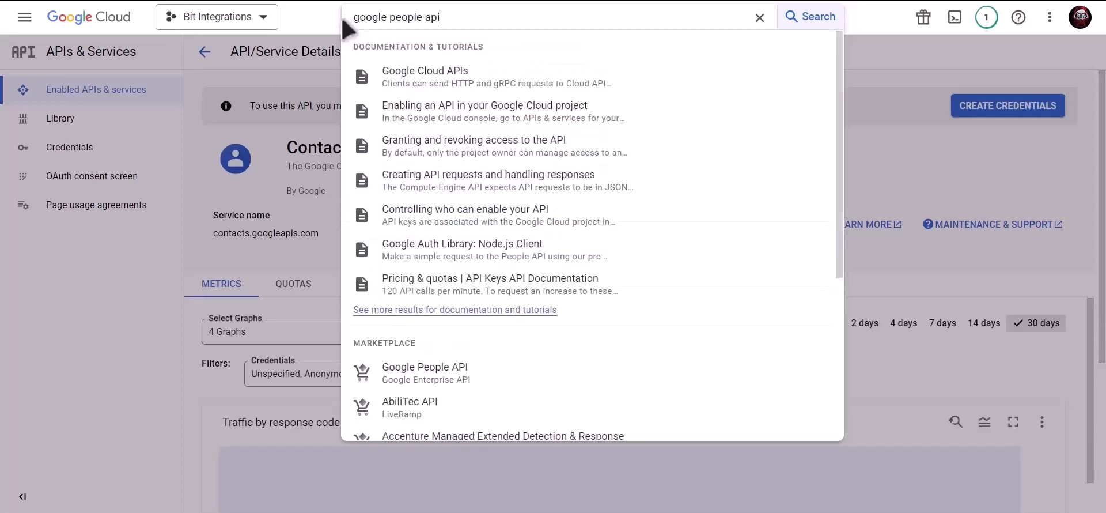
{"action": "left_click", "coordinate": [467, 374]}
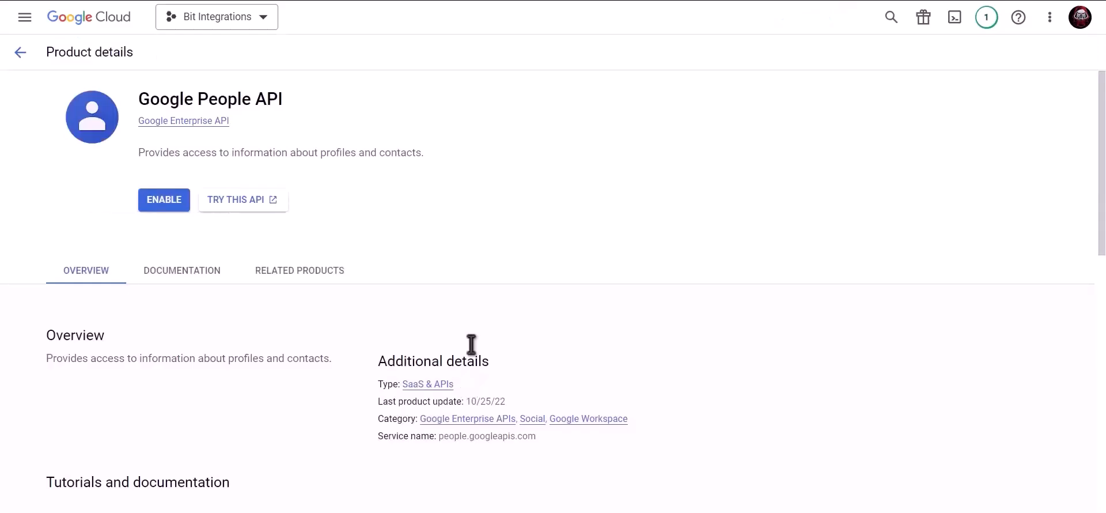
{"action": "left_click", "coordinate": [154, 202]}
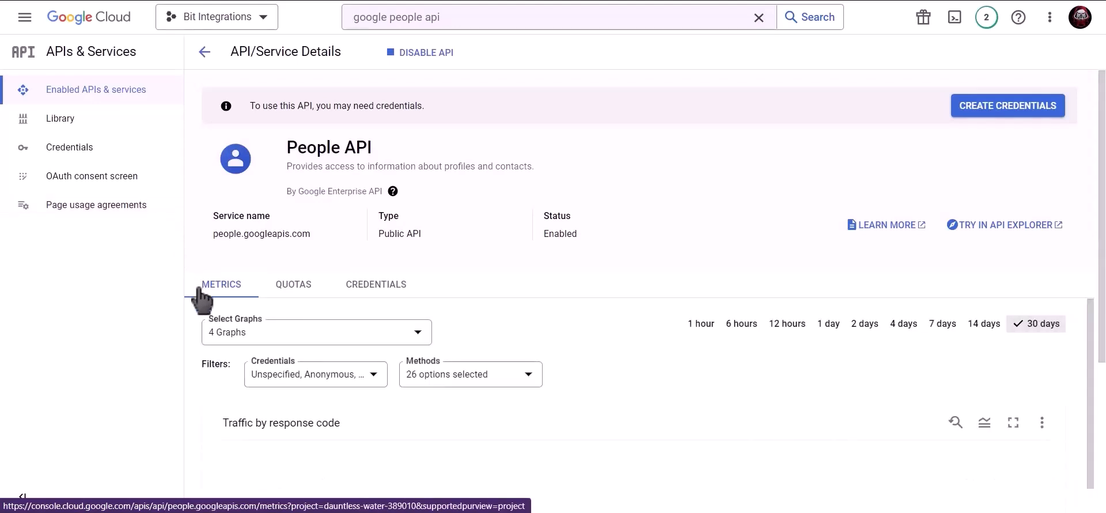
{"action": "left_click", "coordinate": [114, 148]}
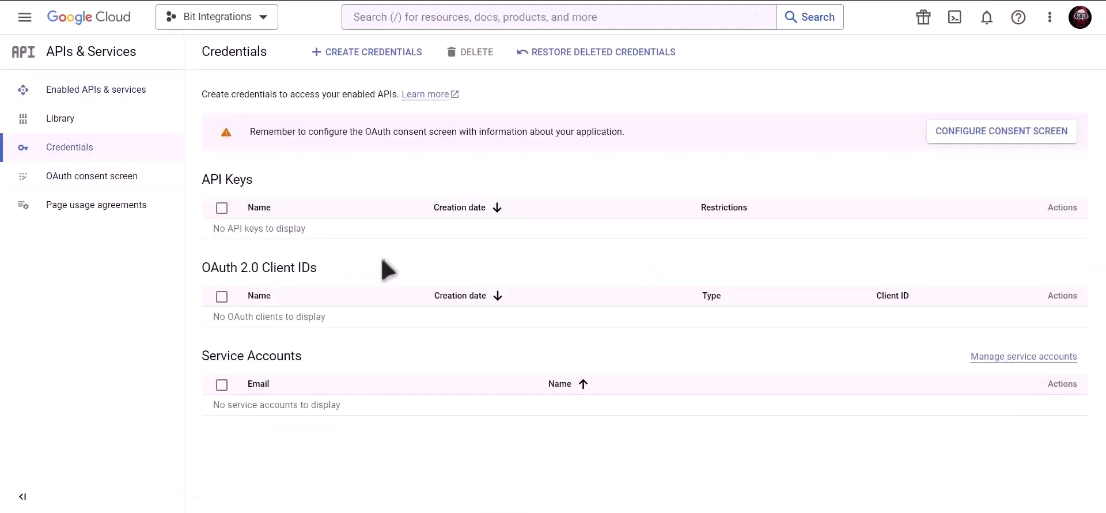
Start an OAuth consent screen with the External user type
{"action": "left_click", "coordinate": [959, 138]}
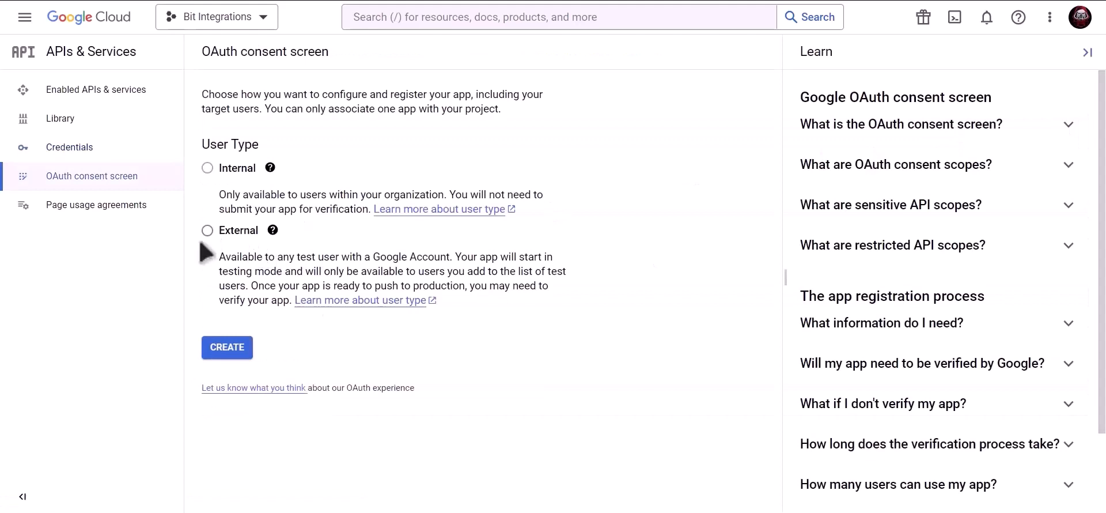
{"action": "left_click", "coordinate": [207, 230]}
{"action": "left_click", "coordinate": [233, 357]}
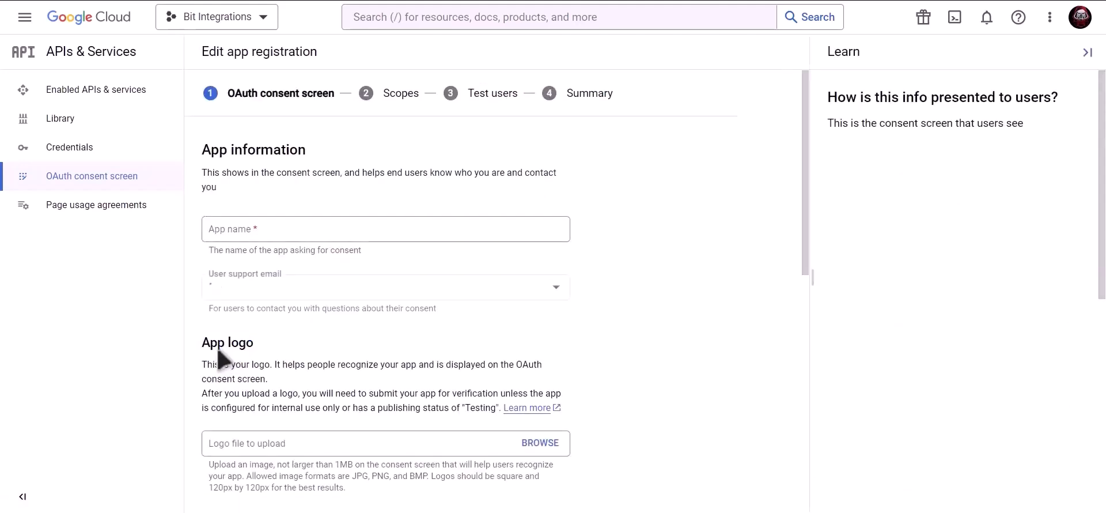
Set the account email as user support email, paste the developer contact email, and save
{"action": "left_click", "coordinate": [301, 230]}
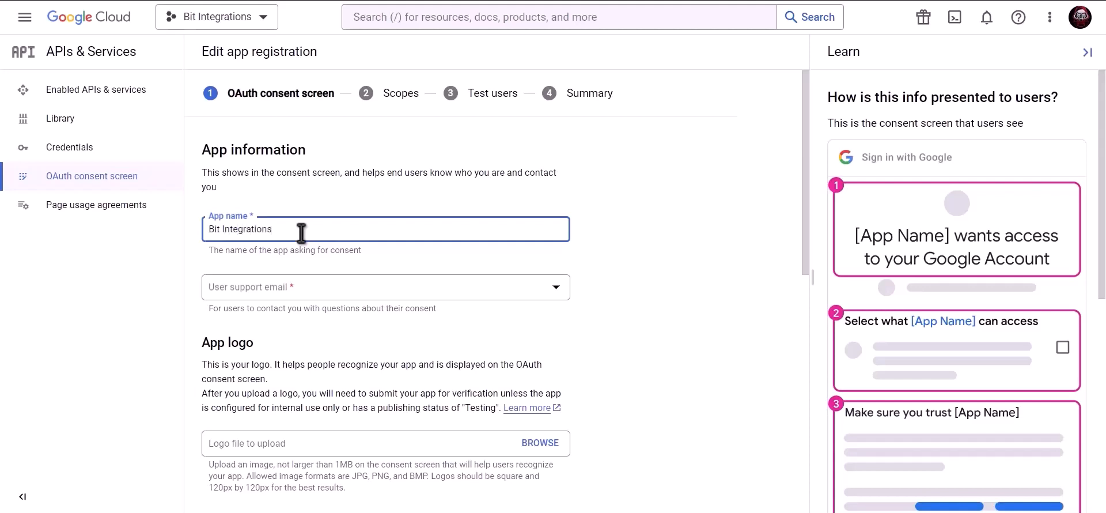
{"action": "left_click", "coordinate": [300, 288]}
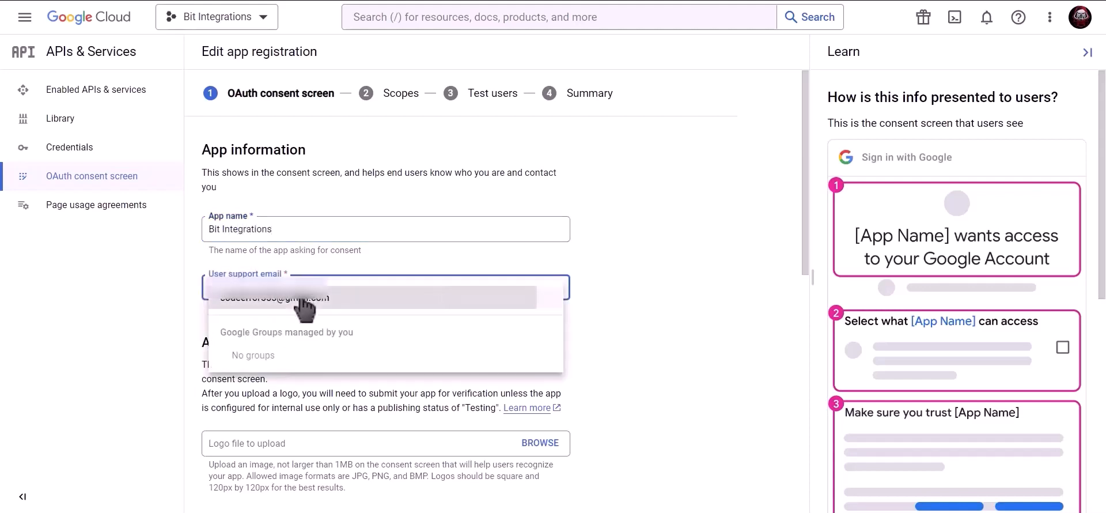
{"action": "left_click", "coordinate": [301, 288]}
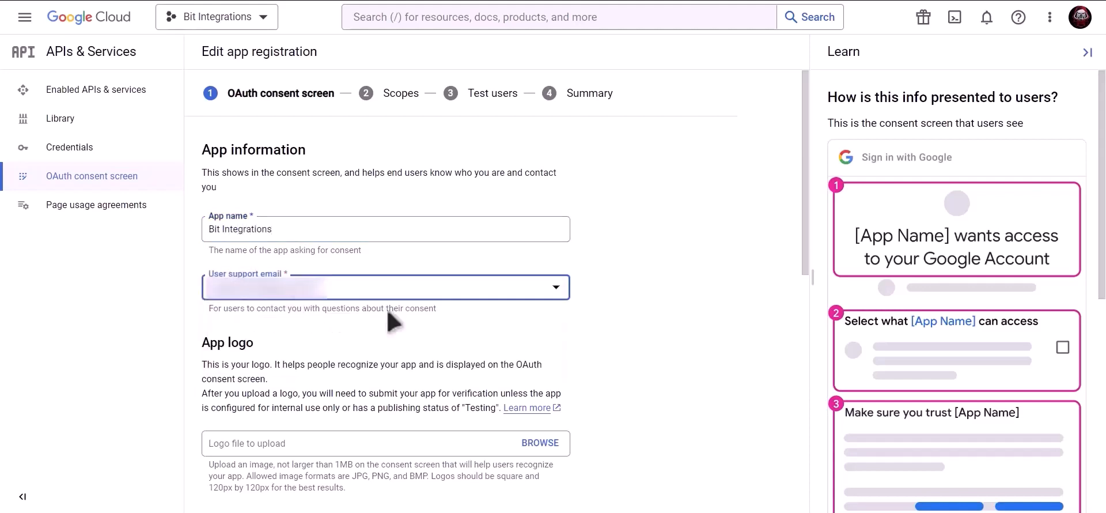
{"action": "scroll", "coordinate": [394, 321], "scroll_direction": "down", "scroll_amount": 9}
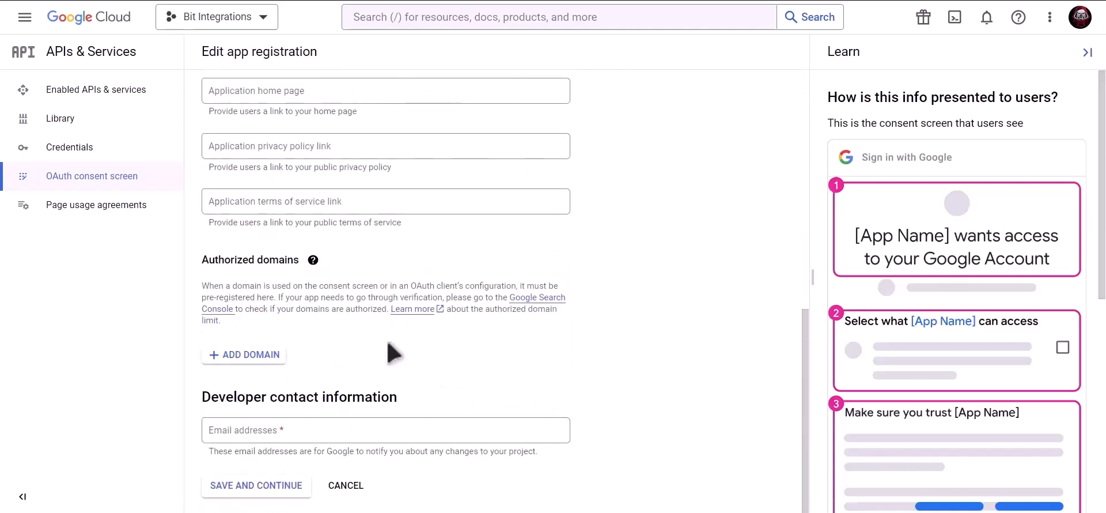
{"action": "left_click", "coordinate": [318, 425]}
{"action": "key", "text": "ctrl+v"}
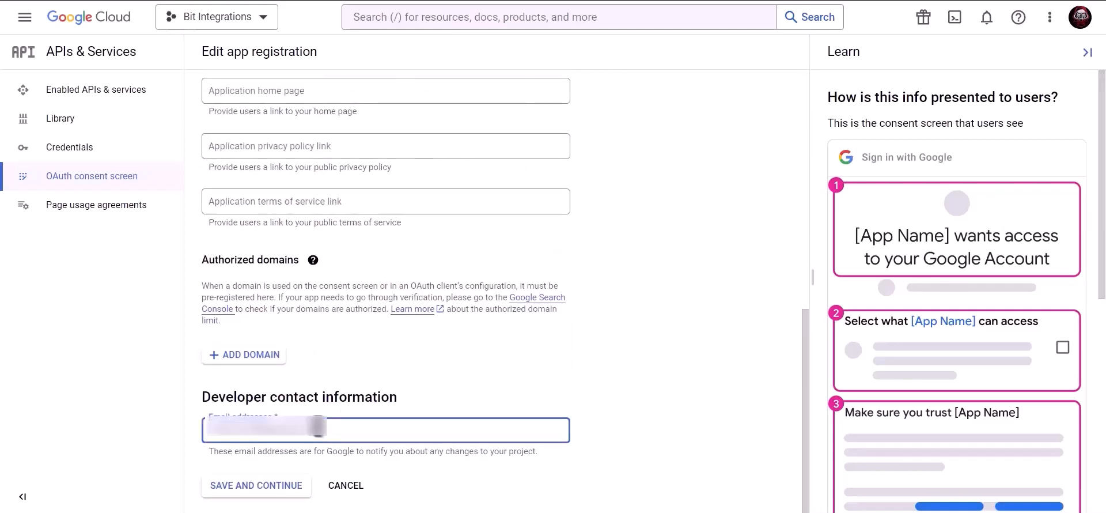
{"action": "left_click", "coordinate": [265, 490]}
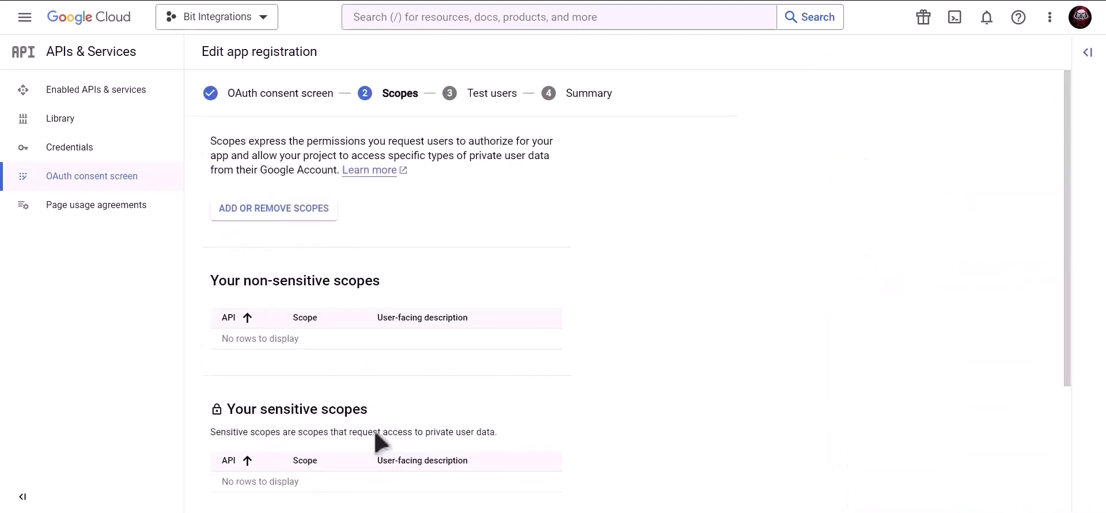
Skip scopes and test users, return to the dashboard, and open Credentials
{"action": "scroll", "coordinate": [380, 442], "scroll_direction": "down", "scroll_amount": 3}
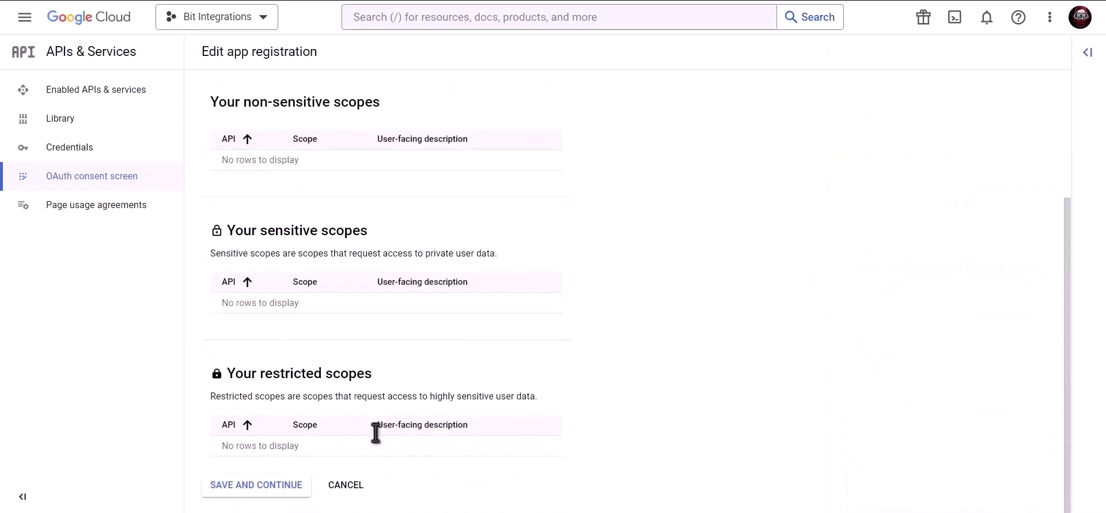
{"action": "left_click", "coordinate": [257, 488]}
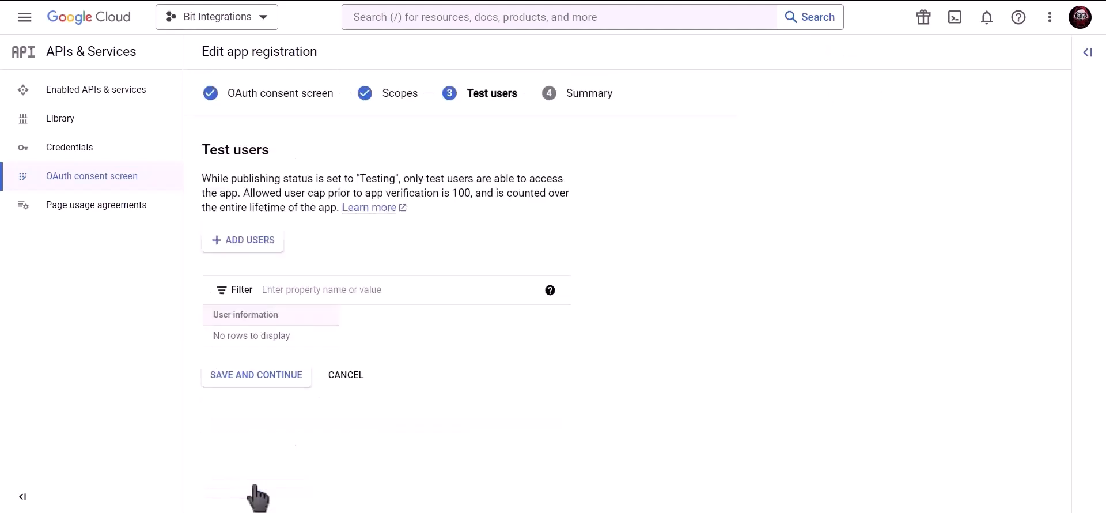
{"action": "left_click", "coordinate": [279, 385]}
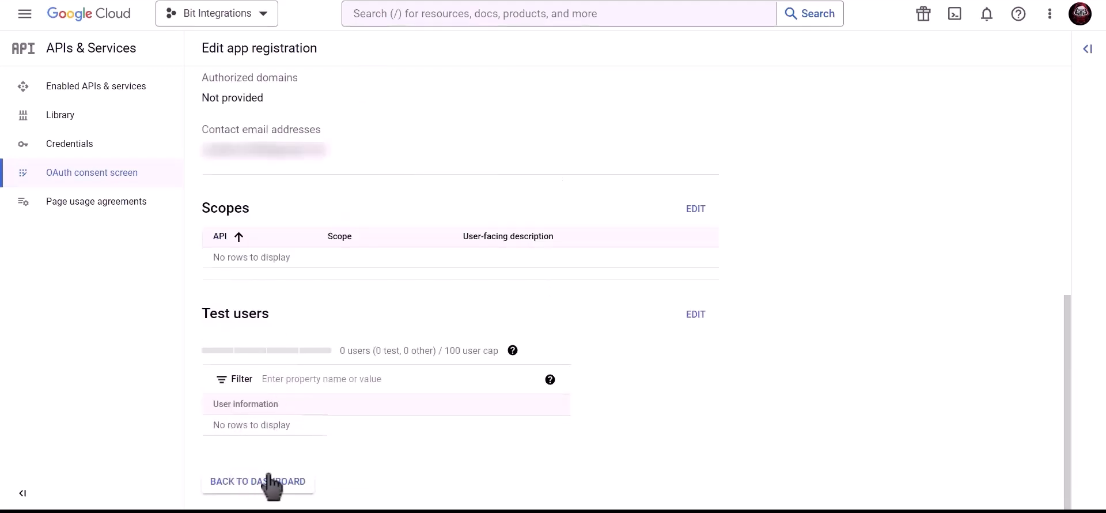
{"action": "left_click", "coordinate": [271, 484]}
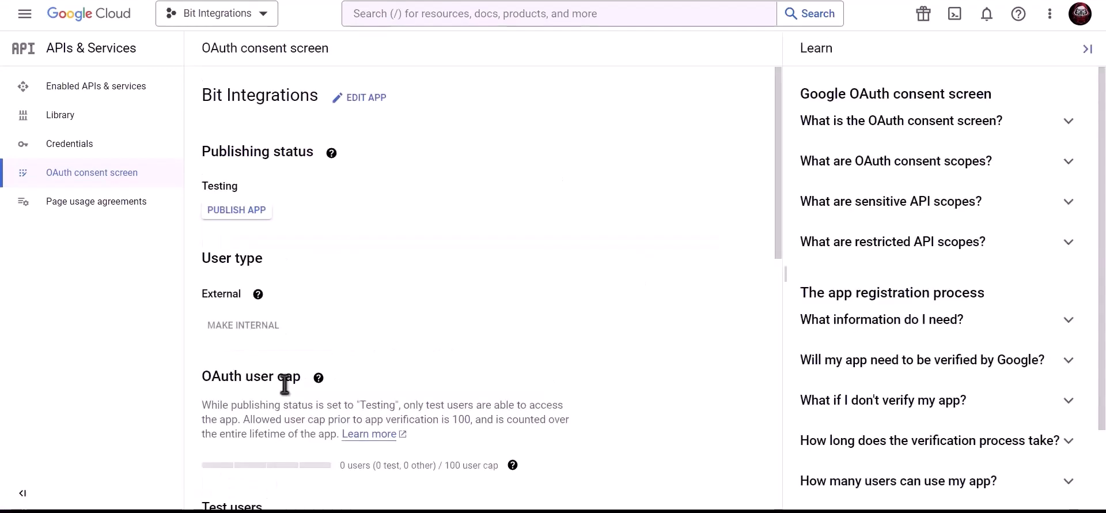
{"action": "left_click", "coordinate": [146, 153]}
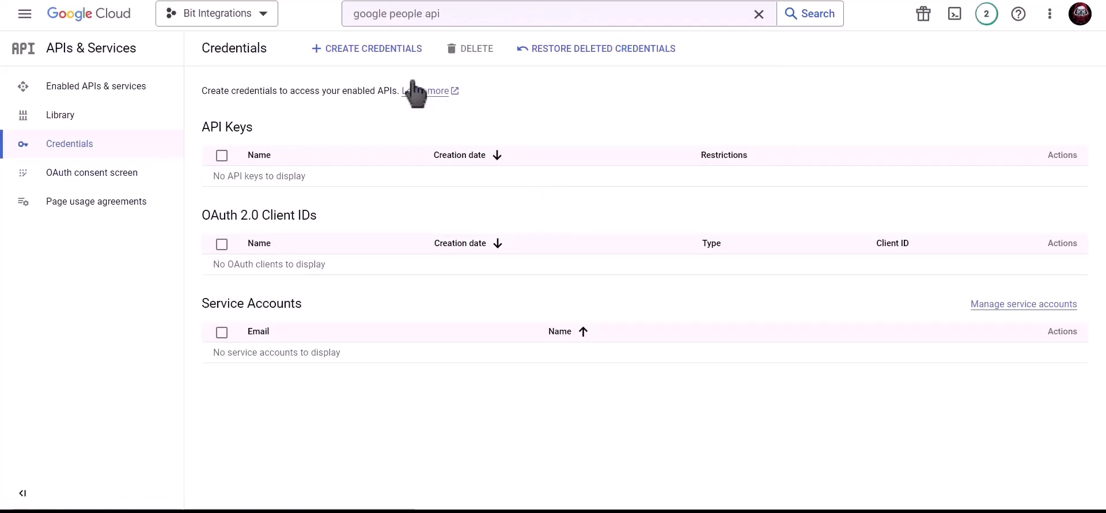
Start a Web application OAuth client named 'Bit Integrations' and copy the plugin's homepage URL
{"action": "left_click", "coordinate": [372, 52]}
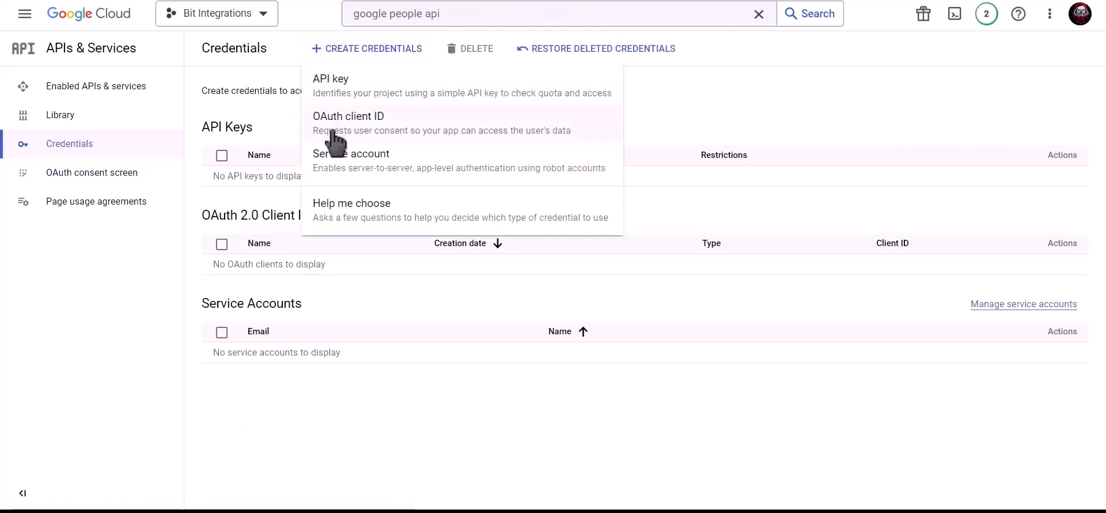
{"action": "left_click", "coordinate": [459, 136]}
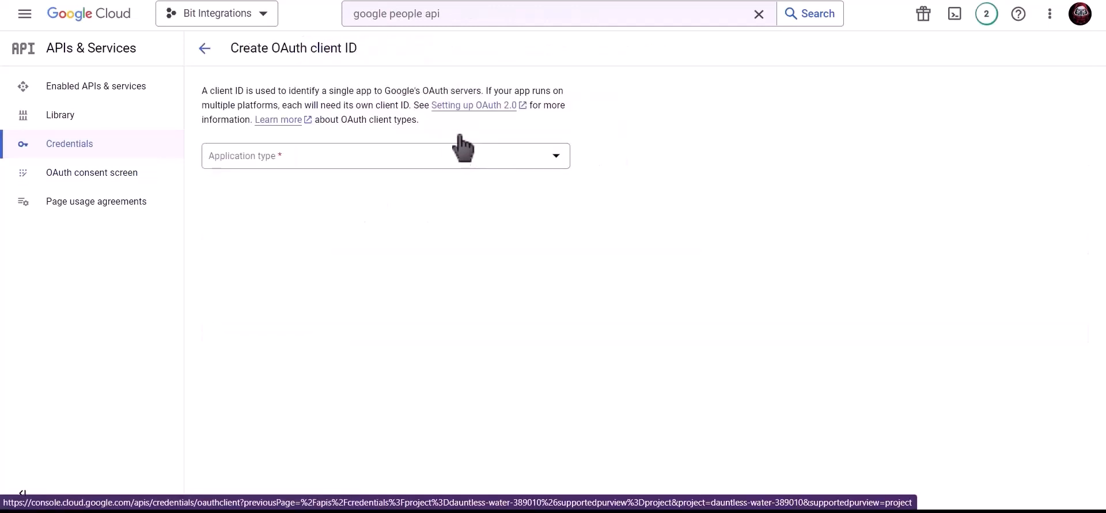
{"action": "left_click", "coordinate": [340, 155]}
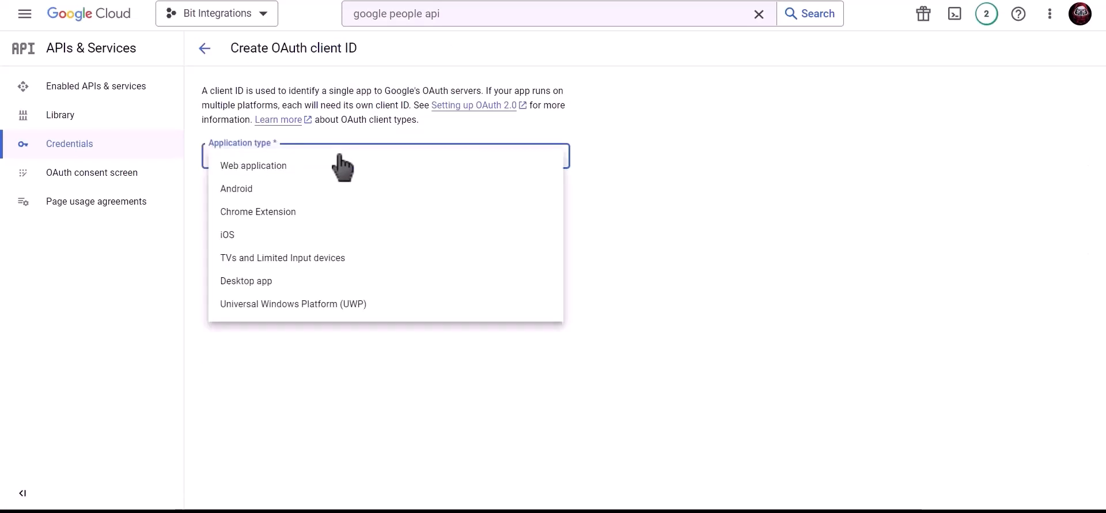
{"action": "left_click", "coordinate": [285, 170]}
{"action": "left_click", "coordinate": [287, 195]}
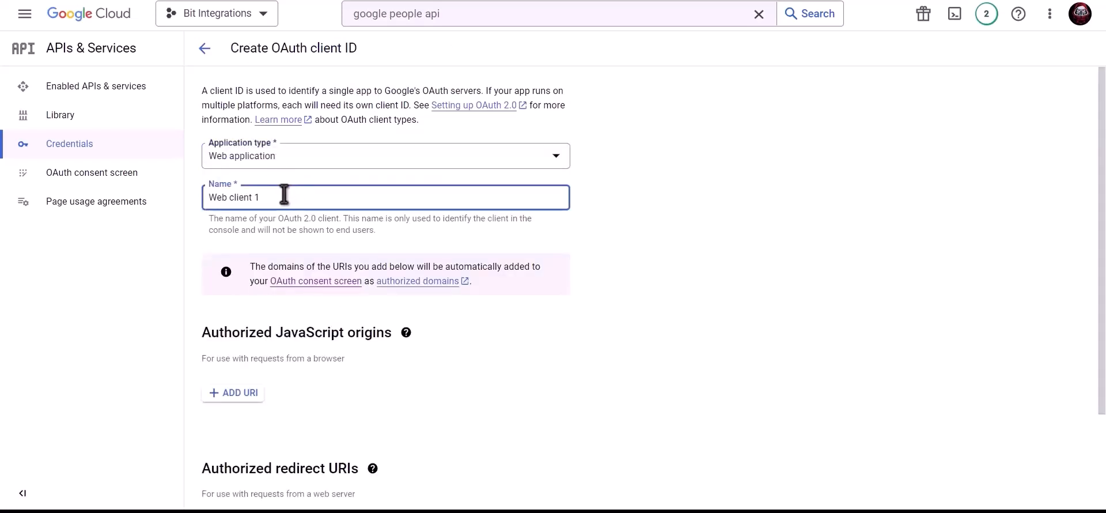
{"action": "triple_click", "coordinate": [326, 197]}
{"action": "type", "text": "Bit Integrations"}
{"action": "scroll", "coordinate": [326, 196], "scroll_direction": "down", "scroll_amount": 2}
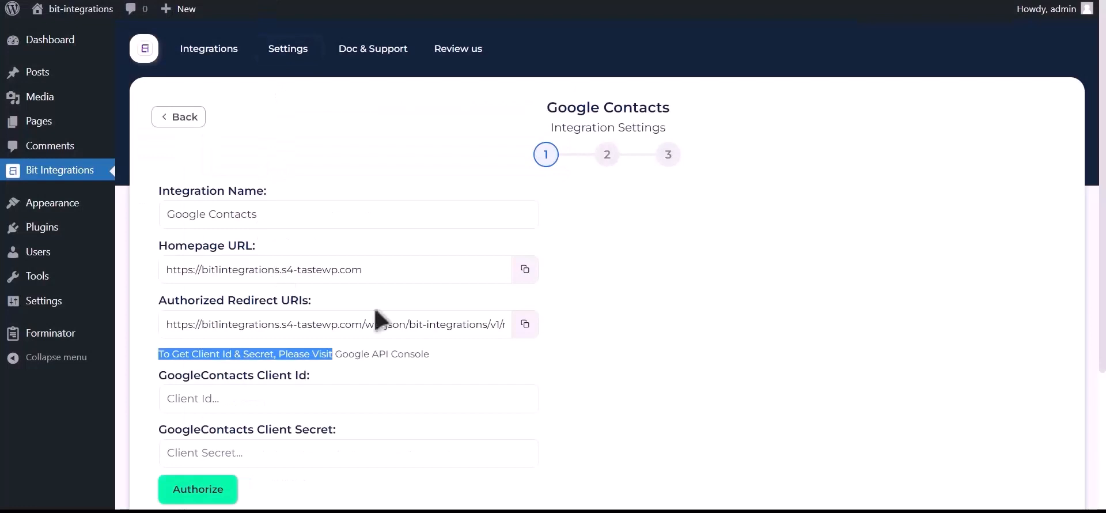
{"action": "left_click", "coordinate": [524, 269]}
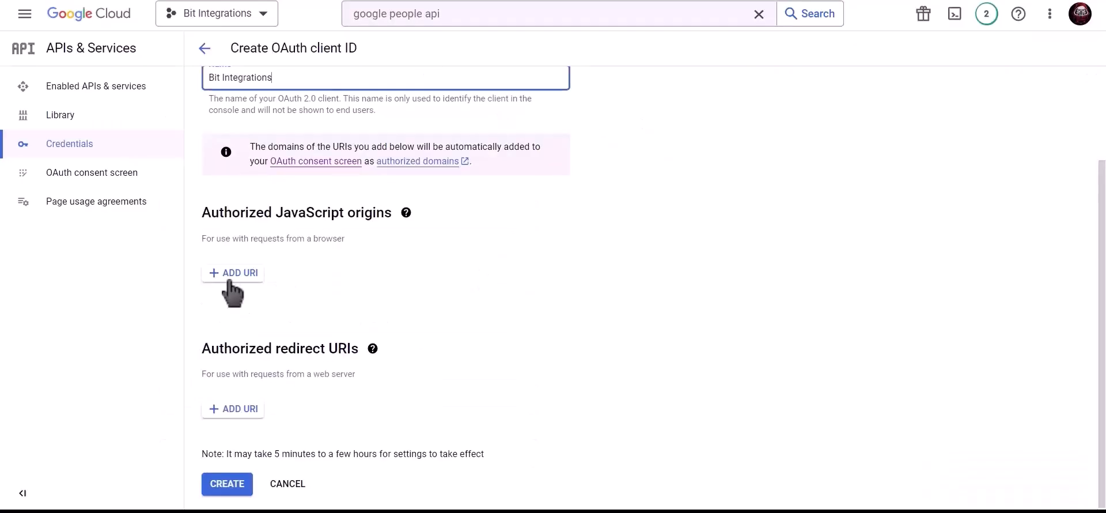
Add the site's homepage URL as an authorized JavaScript origin
{"action": "left_click", "coordinate": [234, 273]}
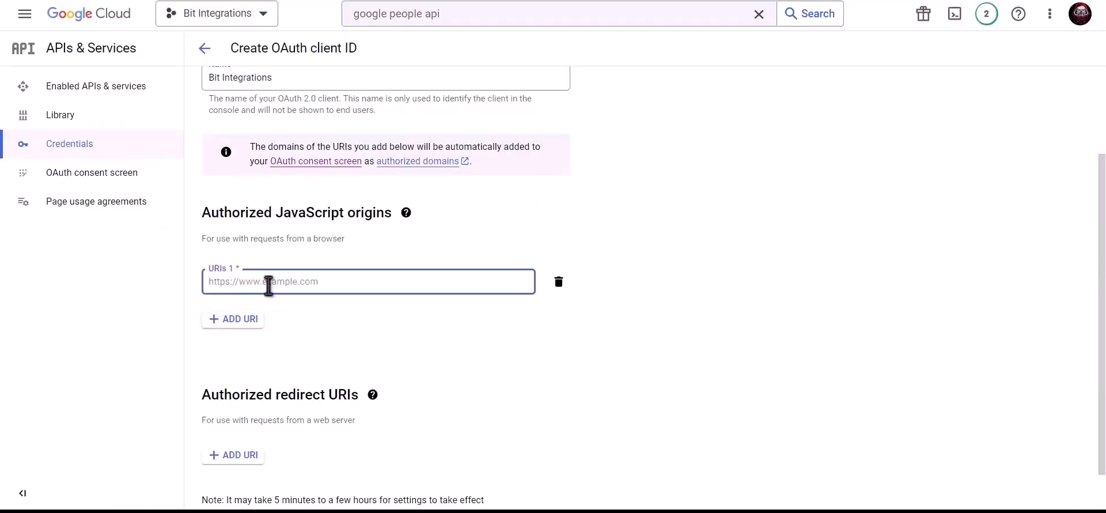
{"action": "key", "text": "ctrl+v"}
{"action": "left_click", "coordinate": [334, 314]}
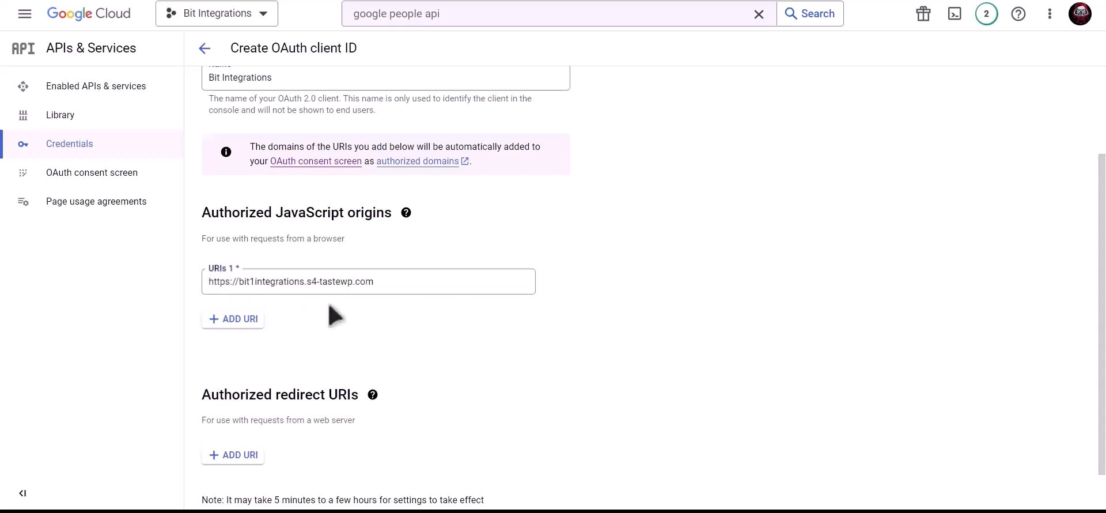
Add the plugin's redirect URI as an authorized redirect URI and create the client
{"action": "scroll", "coordinate": [334, 316], "scroll_direction": "down", "scroll_amount": 1}
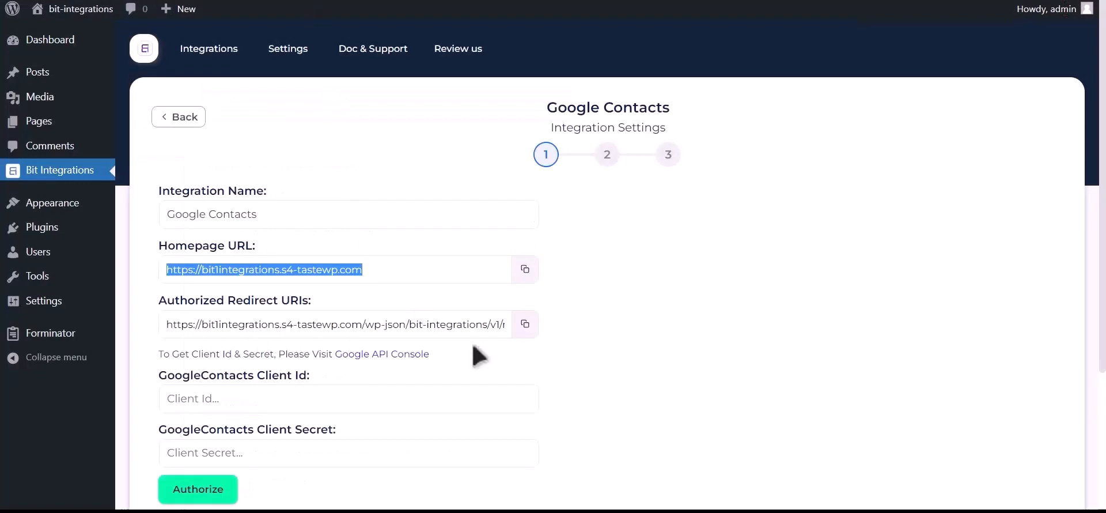
{"action": "left_click", "coordinate": [524, 324]}
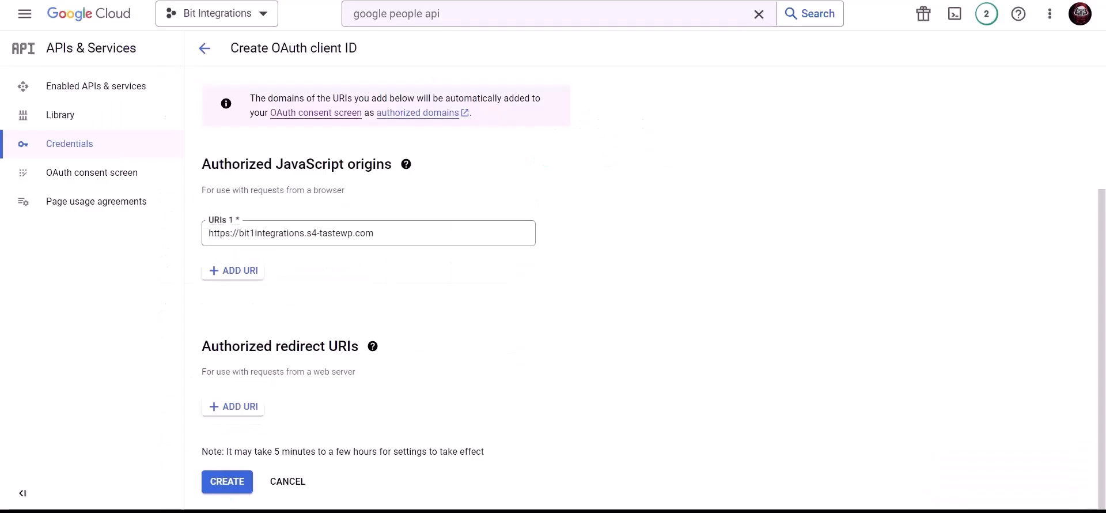
{"action": "left_click", "coordinate": [233, 406]}
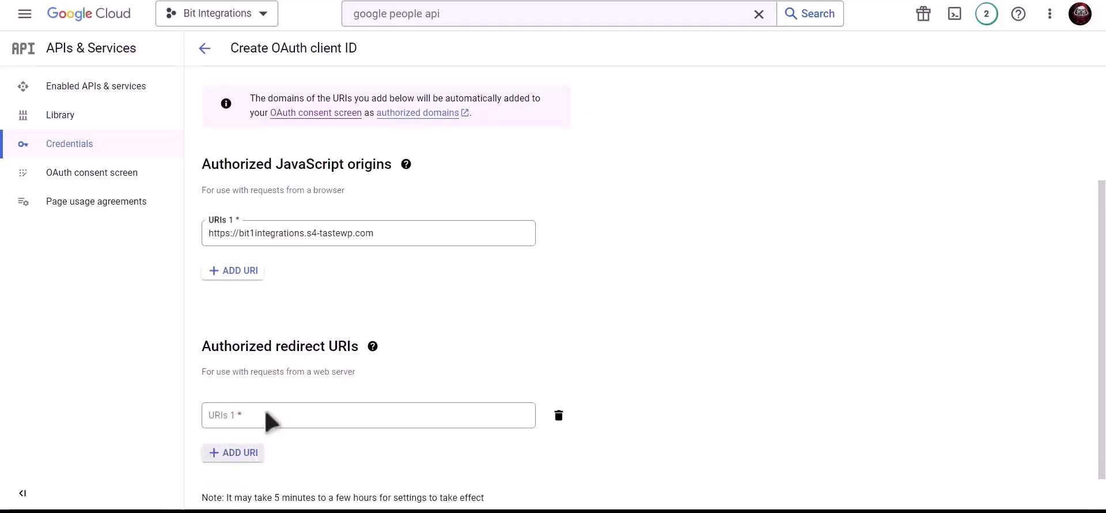
{"action": "left_click", "coordinate": [267, 415]}
{"action": "key", "text": "ctrl+v"}
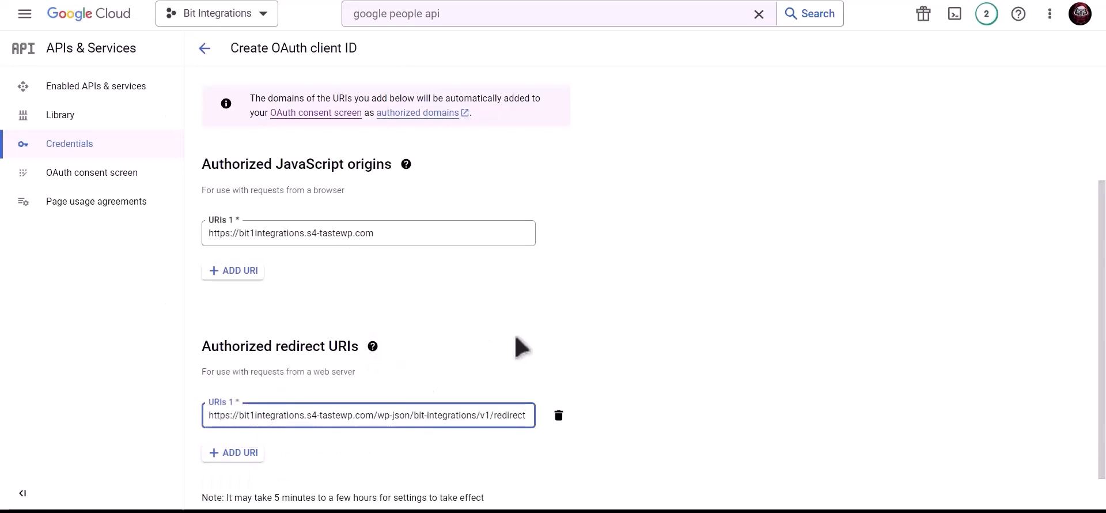
{"action": "scroll", "coordinate": [524, 279], "scroll_direction": "down", "scroll_amount": 1}
{"action": "left_click", "coordinate": [234, 482]}
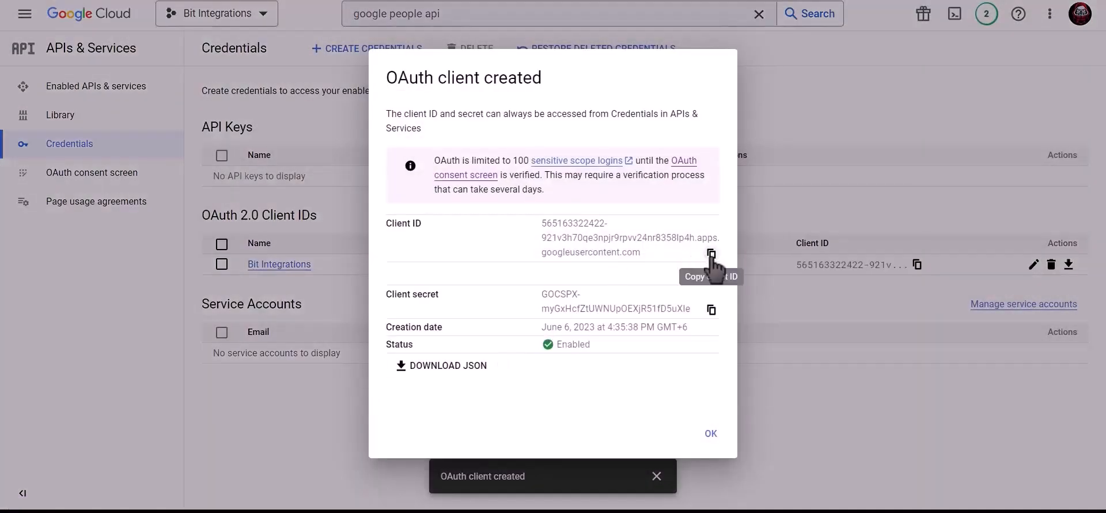
Copy the new client ID and secret into the plugin's Google Contacts fields and authorize
{"action": "left_click", "coordinate": [711, 254]}
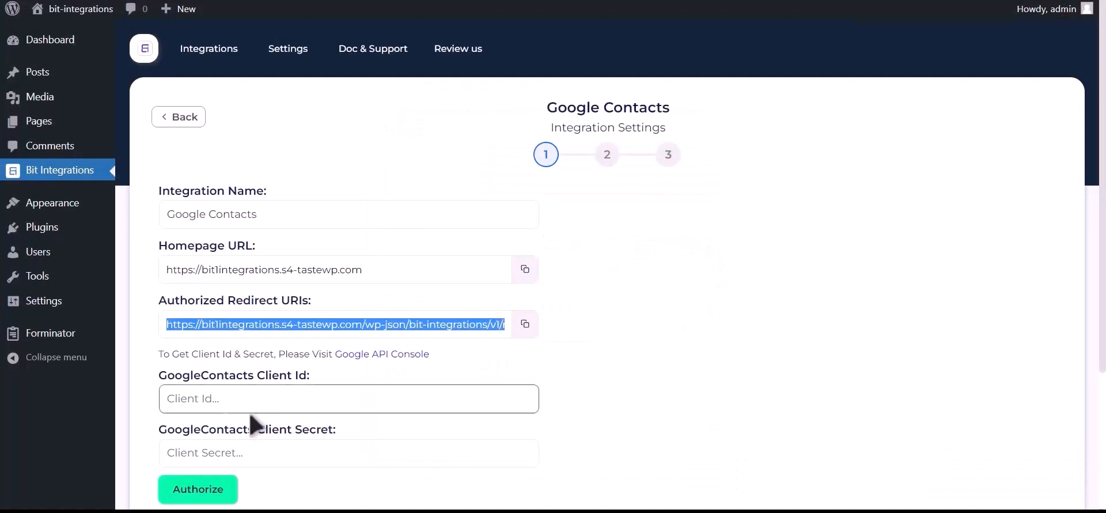
{"action": "left_click", "coordinate": [259, 402]}
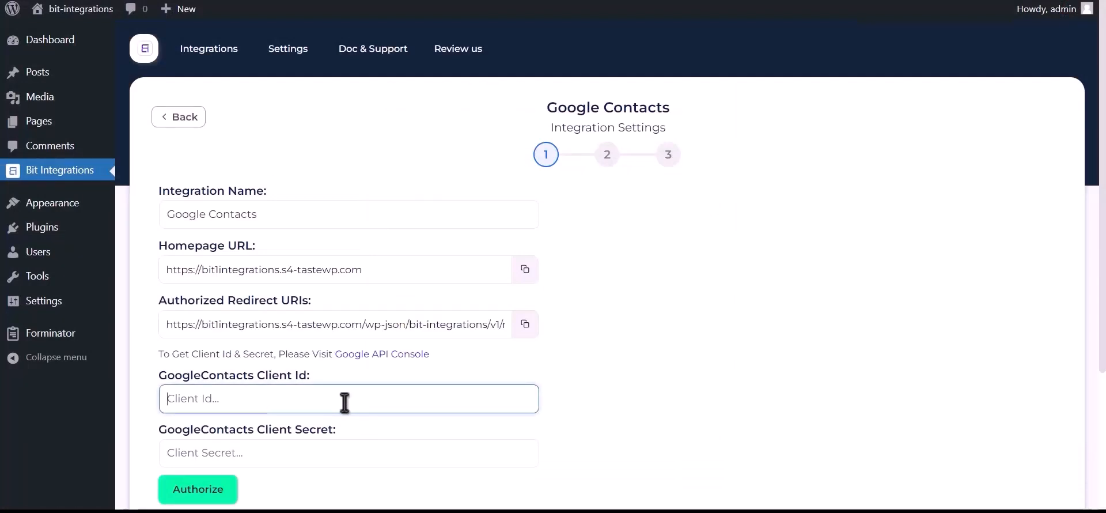
{"action": "key", "text": "ctrl+v"}
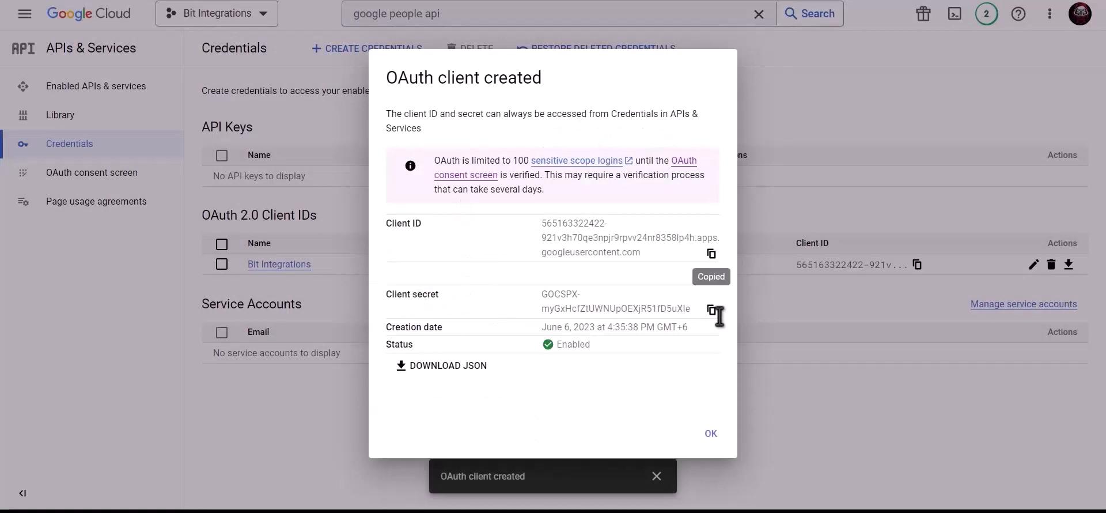
{"action": "left_click", "coordinate": [711, 310]}
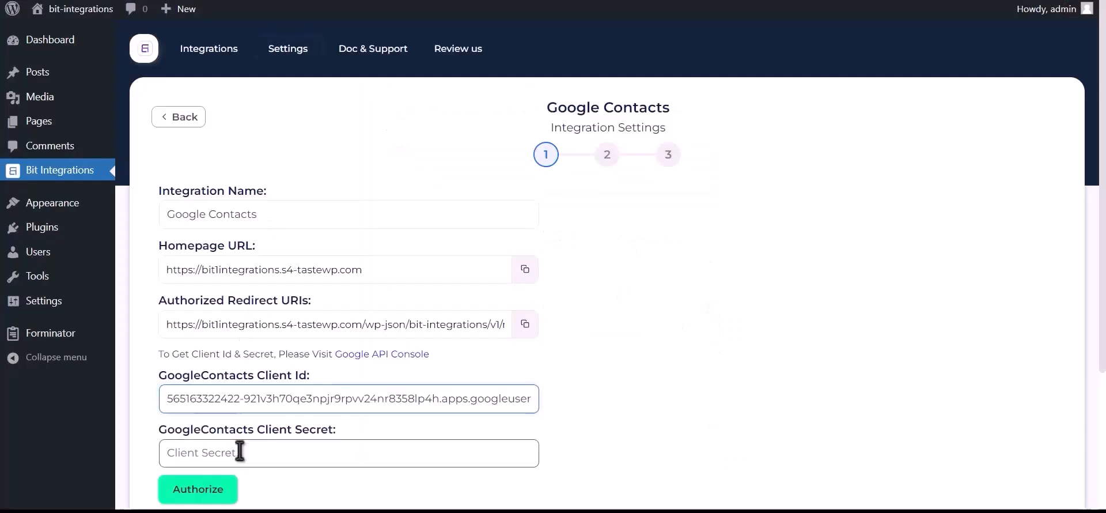
{"action": "left_click", "coordinate": [240, 451]}
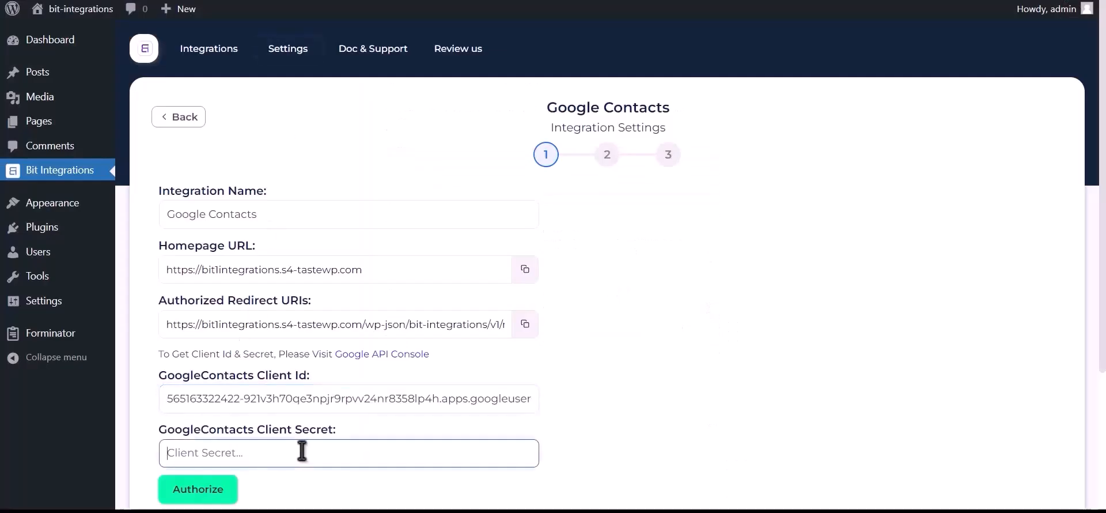
{"action": "key", "text": "ctrl+v"}
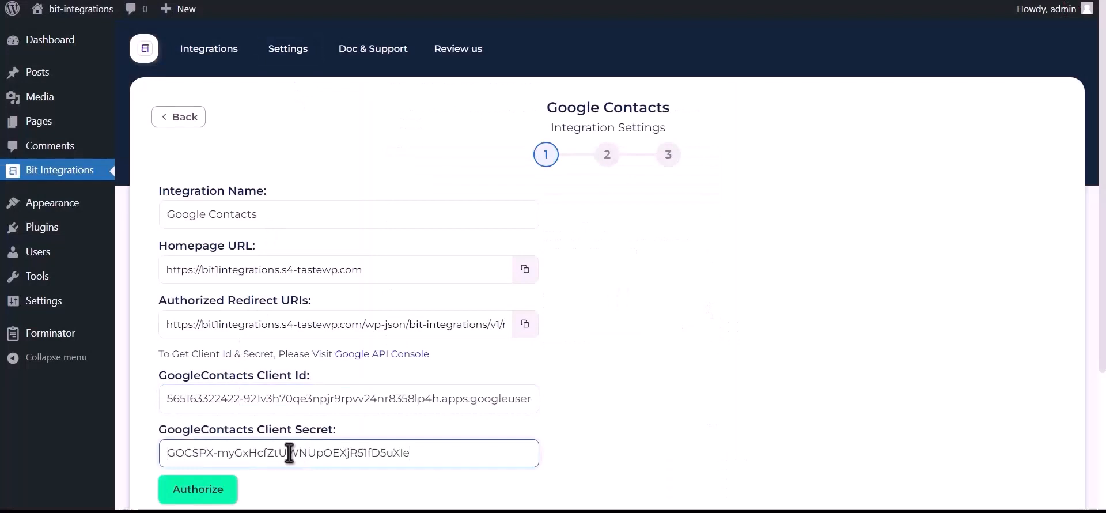
{"action": "left_click", "coordinate": [199, 490]}
Pick the Google account, bypass the unverified-app warning, and allow access to contacts
{"action": "left_click", "coordinate": [165, 110]}
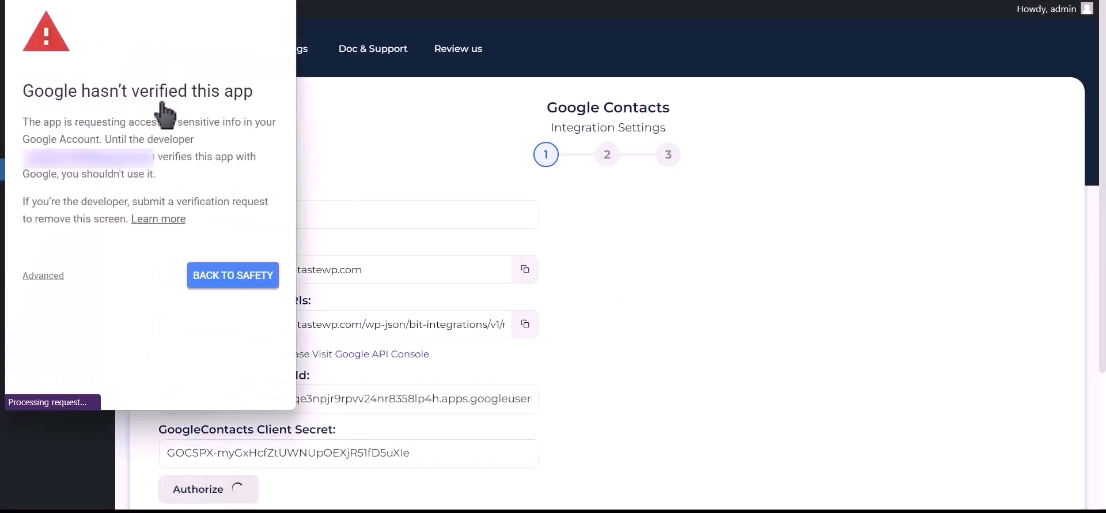
{"action": "left_click", "coordinate": [43, 276]}
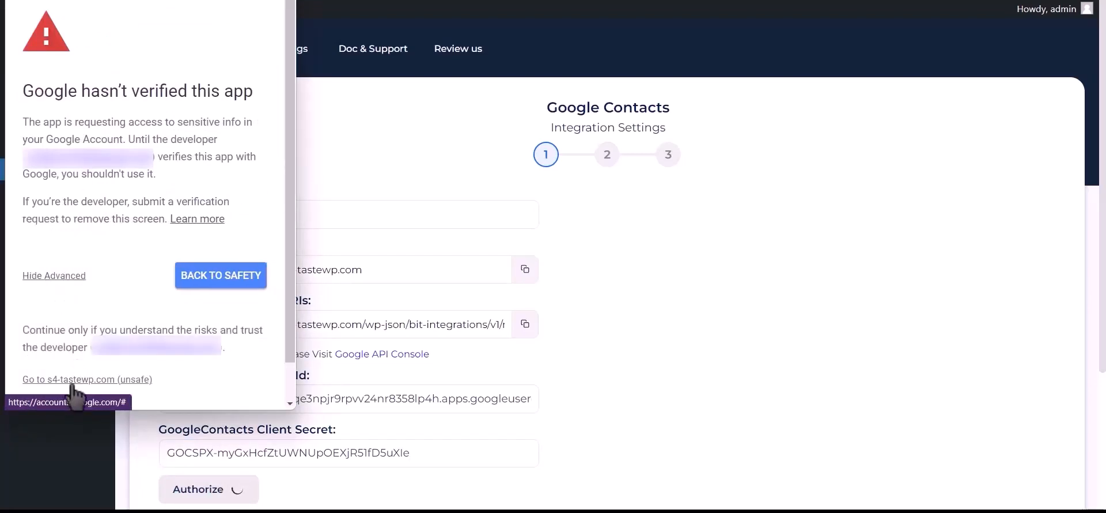
{"action": "left_click", "coordinate": [120, 380]}
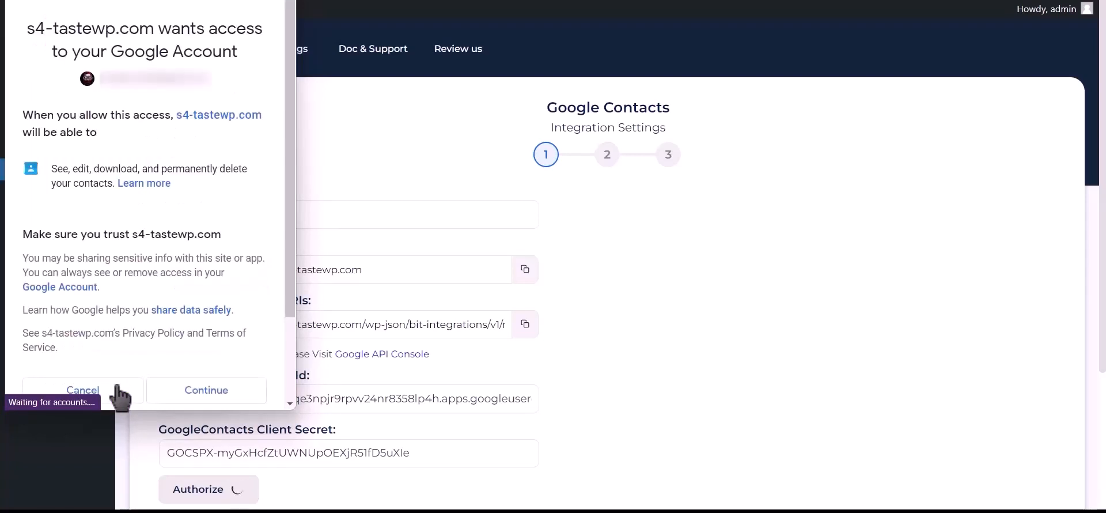
{"action": "left_click", "coordinate": [207, 407]}
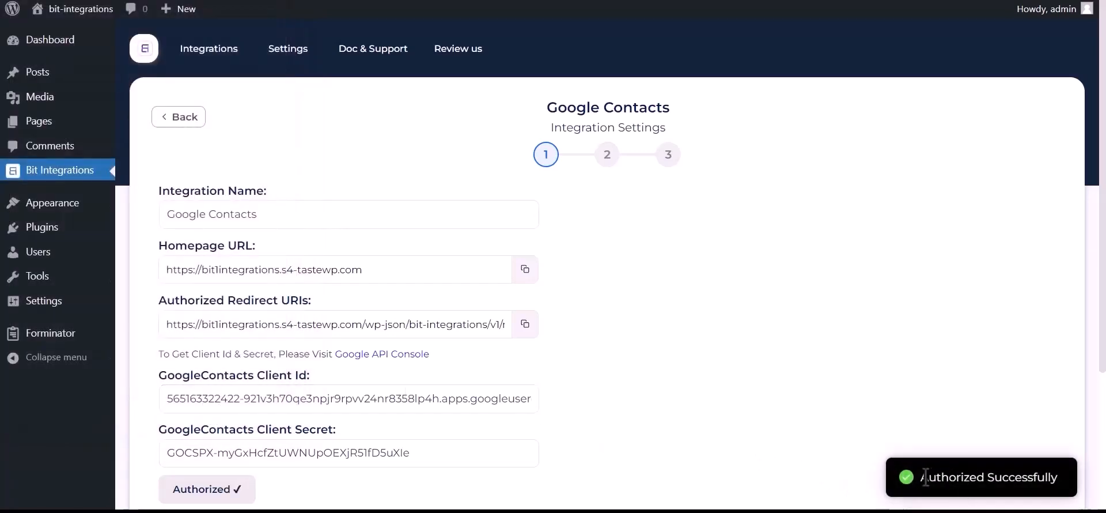
Move to the field mapping step and choose 'Create a contact' as the action
{"action": "left_click_drag", "start_coordinate": [922, 478], "coordinate": [1057, 475]}
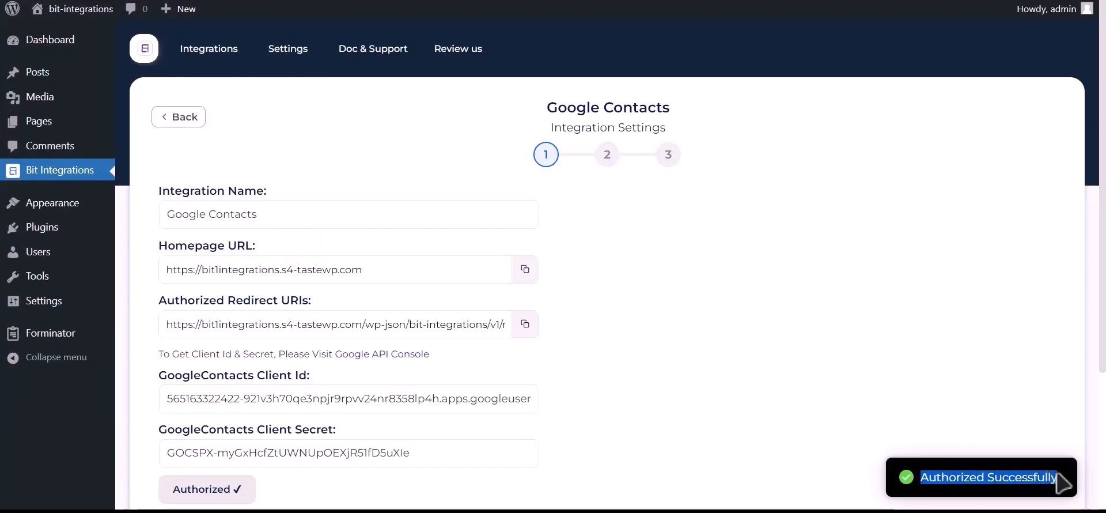
{"action": "scroll", "coordinate": [869, 459], "scroll_direction": "down", "scroll_amount": 3}
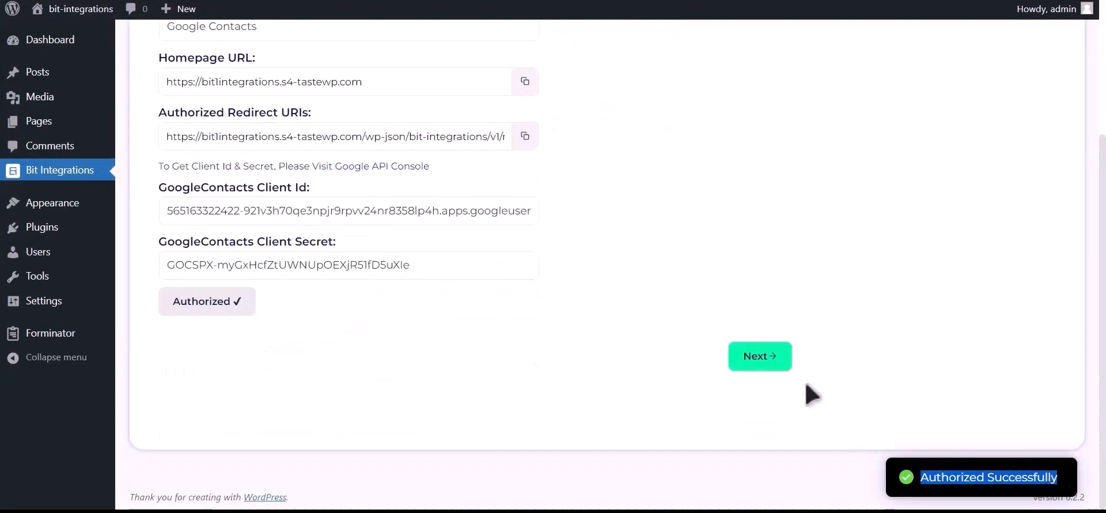
{"action": "left_click", "coordinate": [779, 368]}
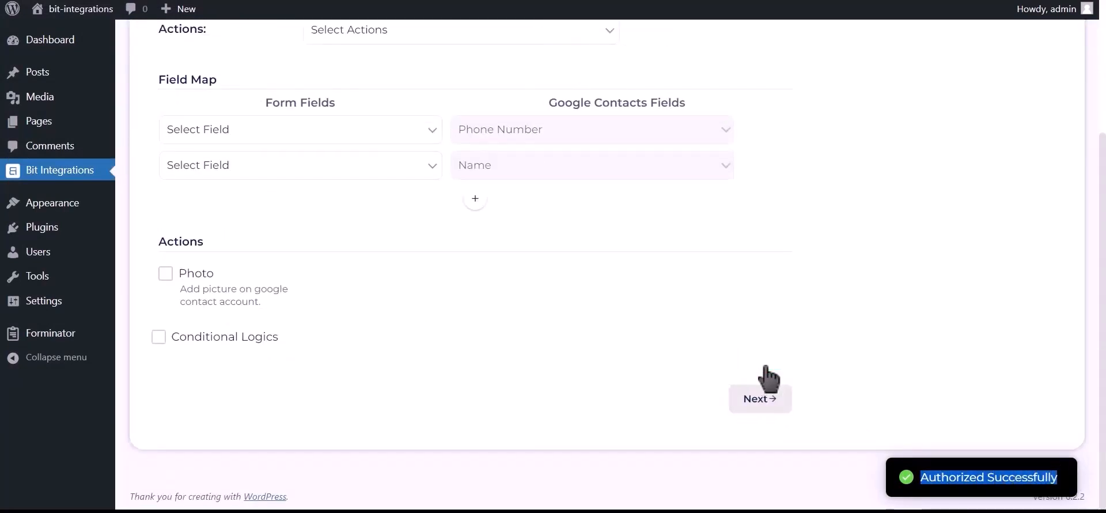
{"action": "scroll", "coordinate": [476, 304], "scroll_direction": "up", "scroll_amount": 2}
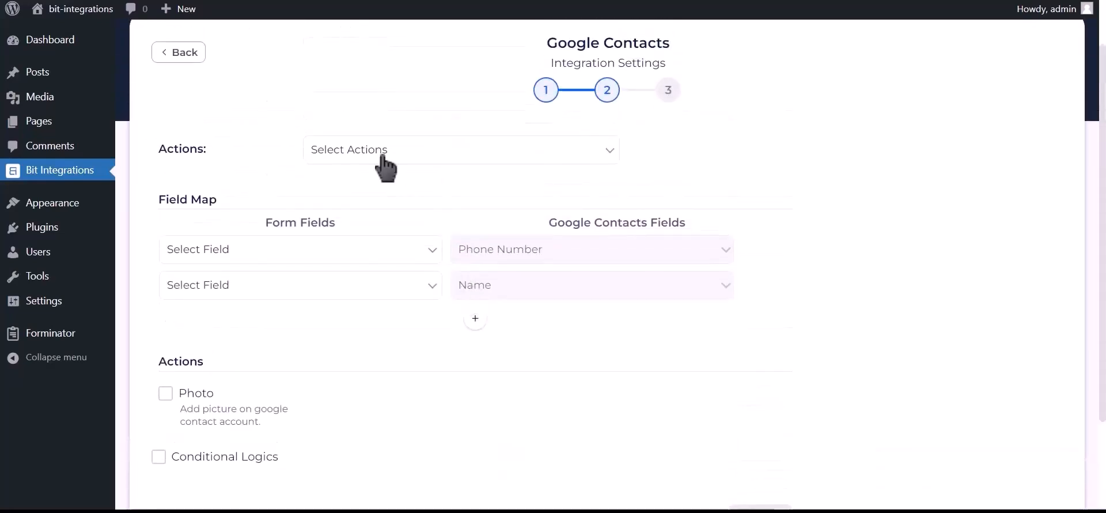
{"action": "left_click", "coordinate": [440, 157]}
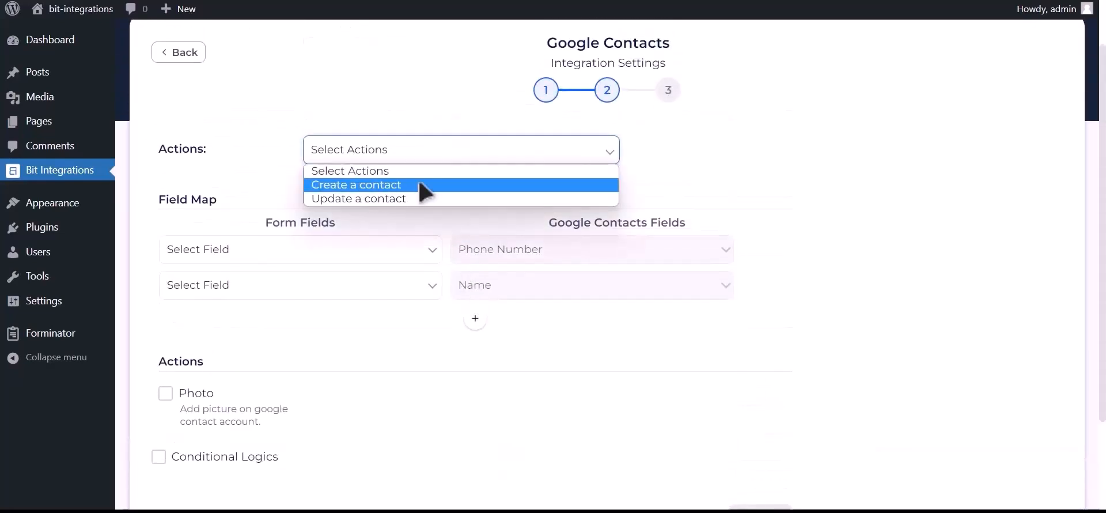
{"action": "left_click", "coordinate": [422, 185]}
Map Phone Number-1 to phone, Name-1 to name, and Email Address-1 to email
{"action": "left_click", "coordinate": [348, 249]}
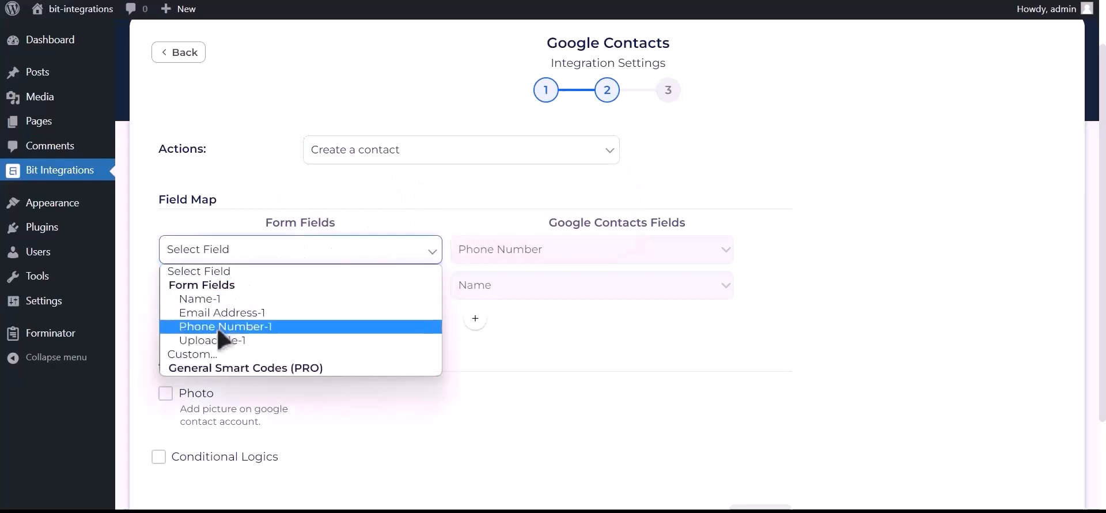
{"action": "left_click", "coordinate": [271, 330]}
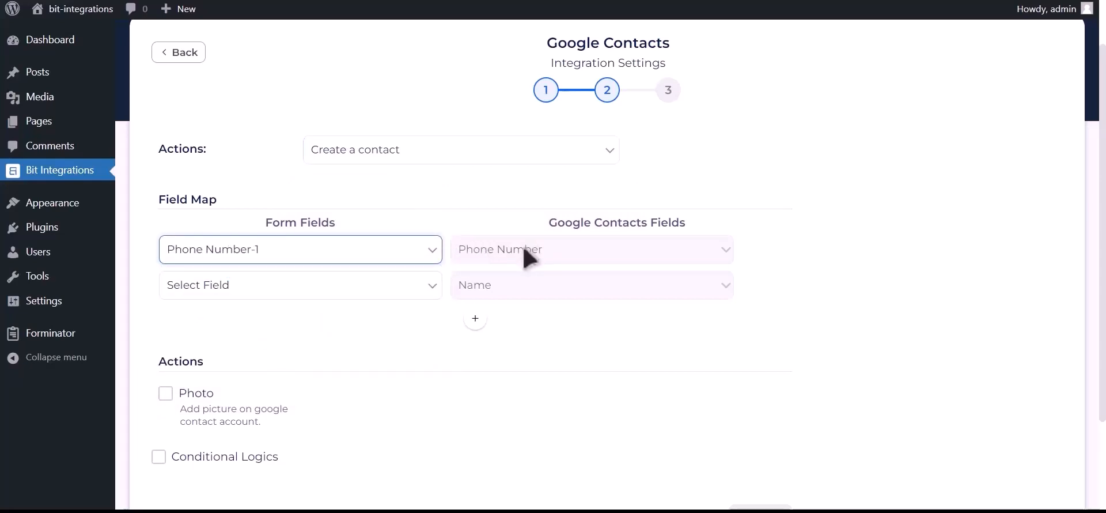
{"action": "left_click", "coordinate": [363, 288]}
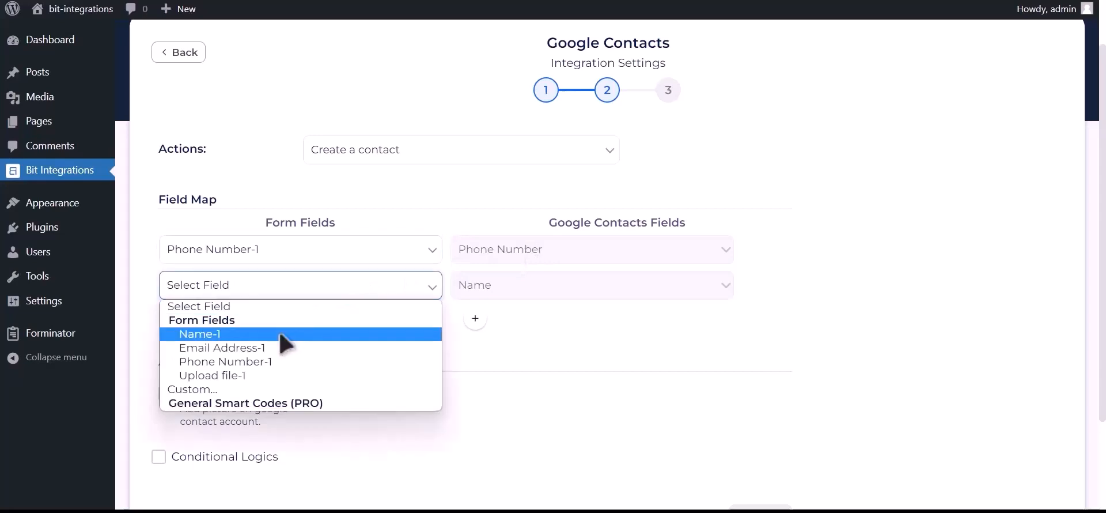
{"action": "left_click", "coordinate": [282, 337]}
{"action": "left_click", "coordinate": [476, 320]}
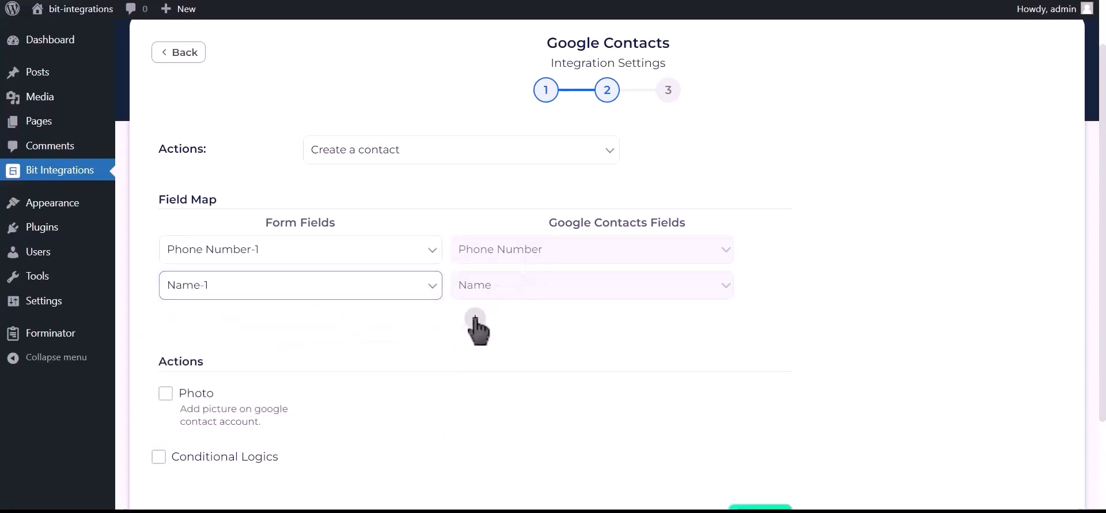
{"action": "left_click", "coordinate": [337, 328]}
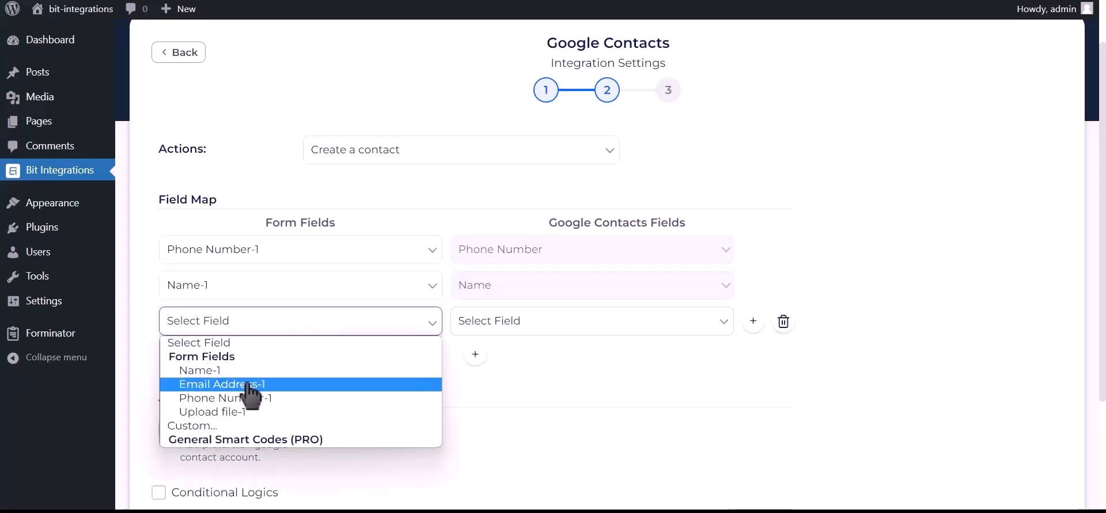
{"action": "left_click", "coordinate": [267, 386]}
{"action": "left_click", "coordinate": [527, 323]}
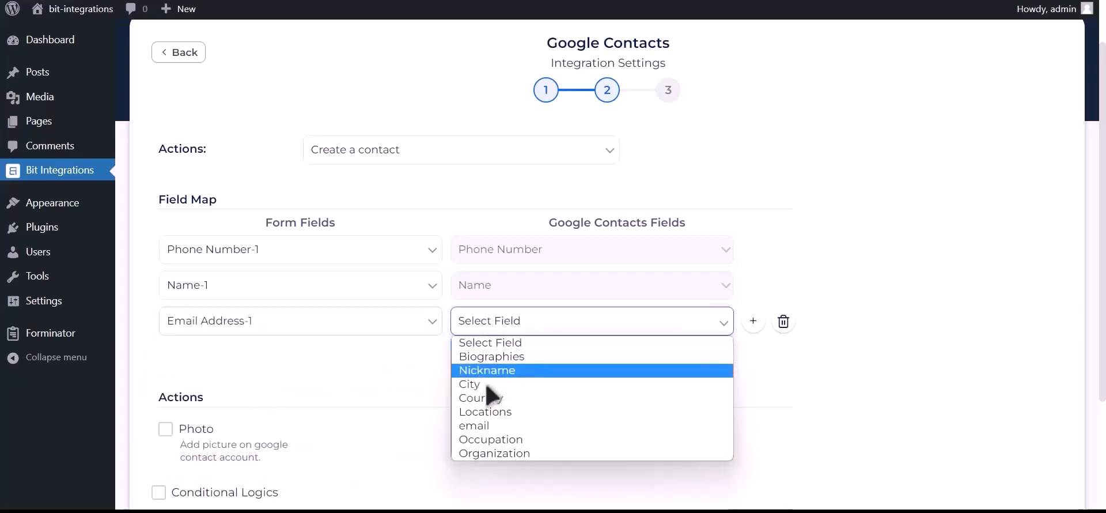
{"action": "left_click", "coordinate": [485, 426]}
{"action": "scroll", "coordinate": [449, 388], "scroll_direction": "down", "scroll_amount": 3}
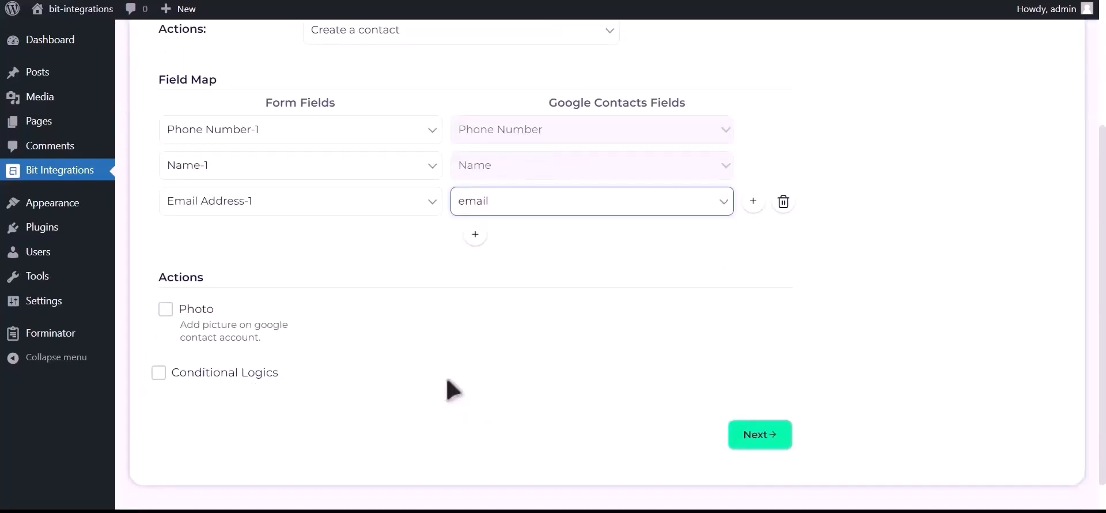
Enable Photo and use Upload file-1 as the contact's photo source
{"action": "left_click", "coordinate": [165, 310]}
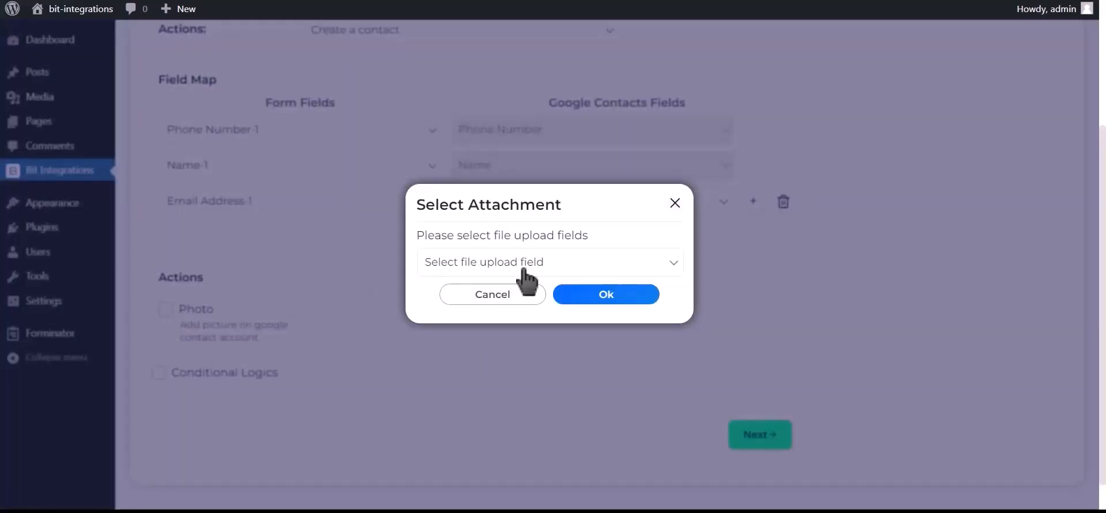
{"action": "left_click", "coordinate": [552, 274]}
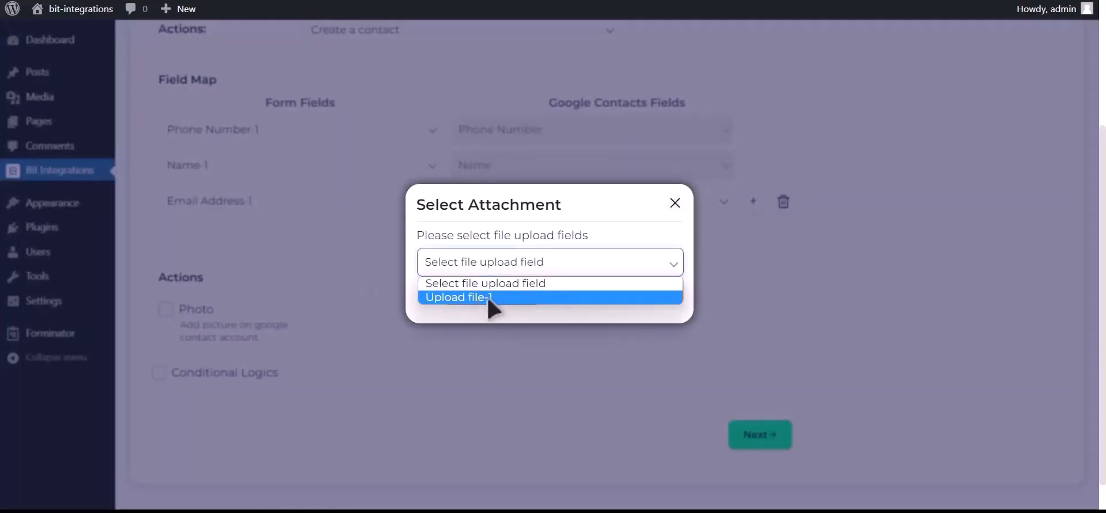
{"action": "left_click", "coordinate": [491, 298]}
{"action": "left_click", "coordinate": [619, 295]}
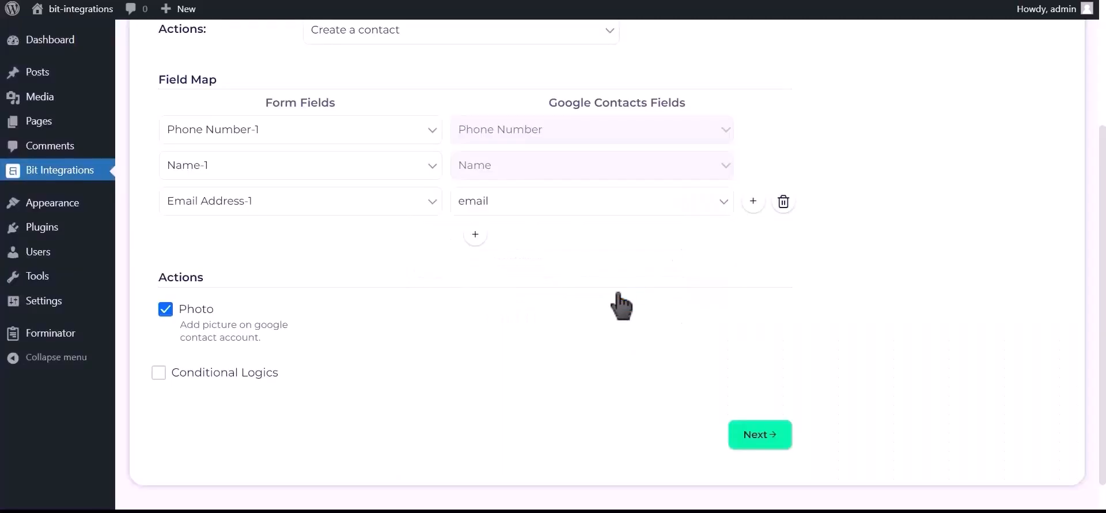
Leave conditional logic off and finish and save the integration
{"action": "left_click", "coordinate": [239, 373]}
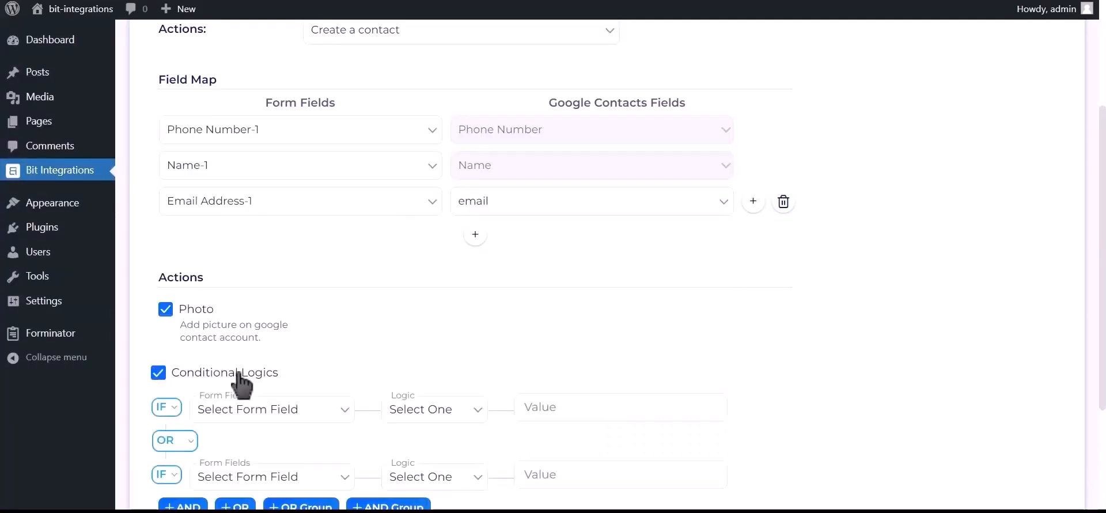
{"action": "scroll", "coordinate": [230, 346], "scroll_direction": "down", "scroll_amount": 2}
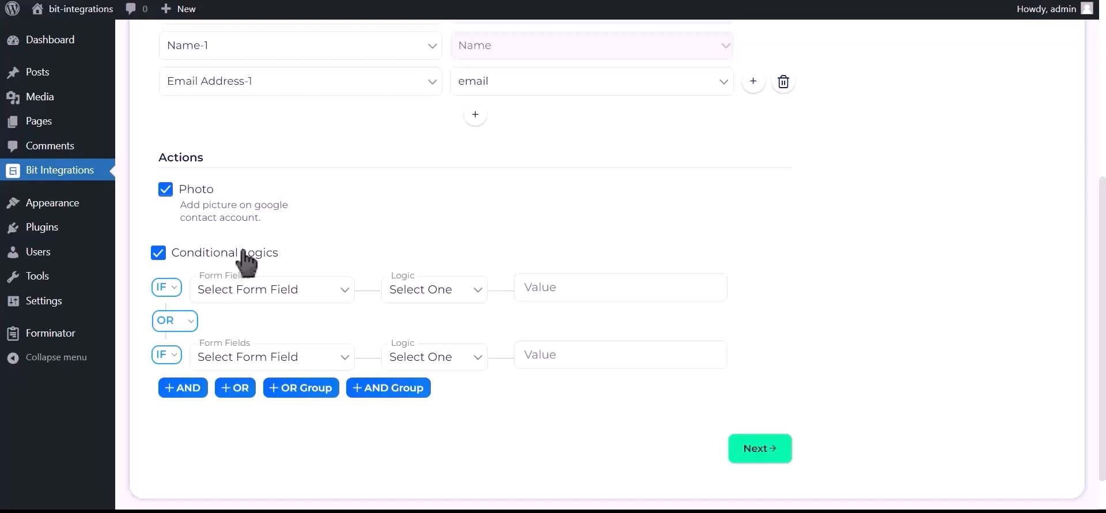
{"action": "left_click", "coordinate": [244, 252]}
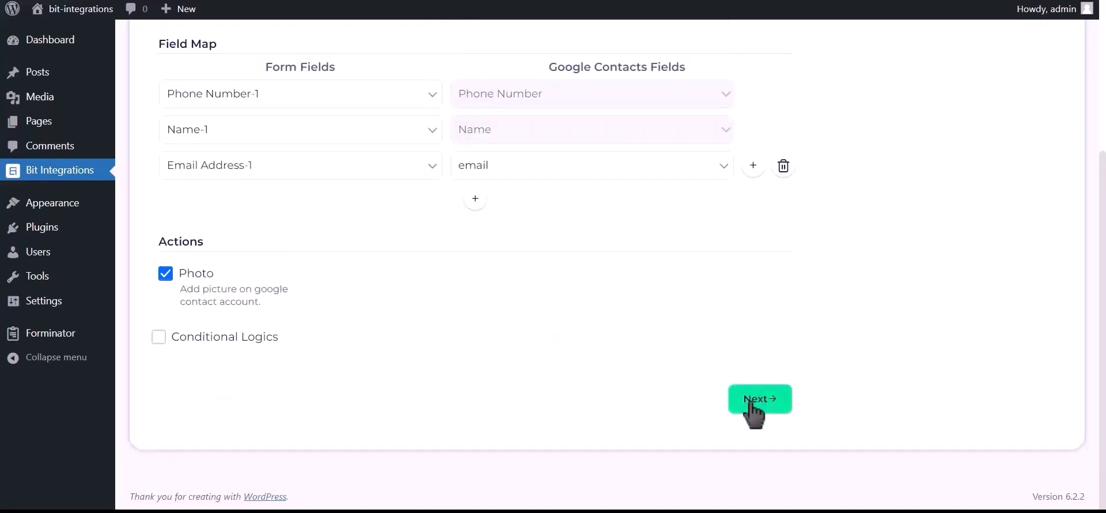
{"action": "left_click", "coordinate": [769, 406]}
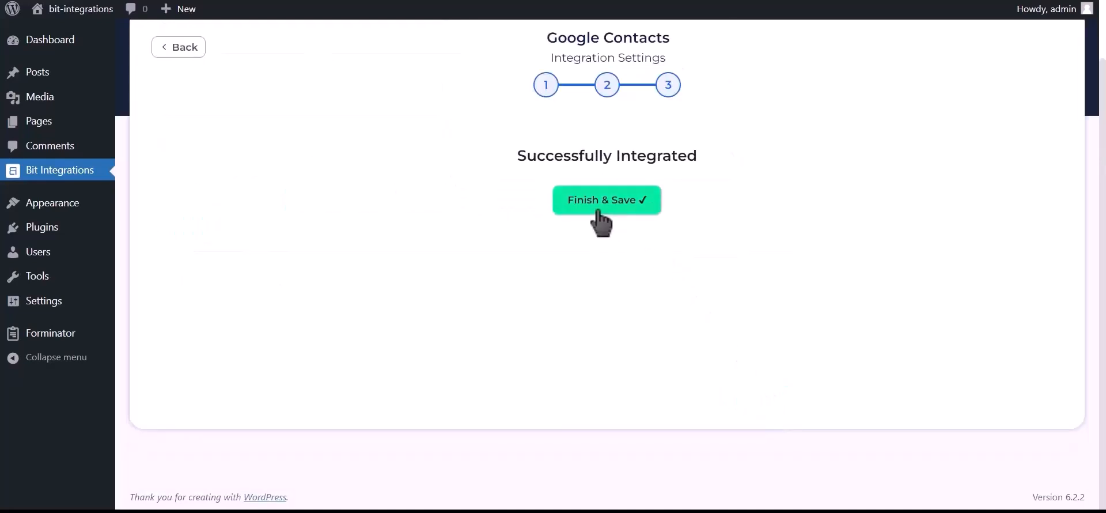
{"action": "left_click", "coordinate": [615, 202]}
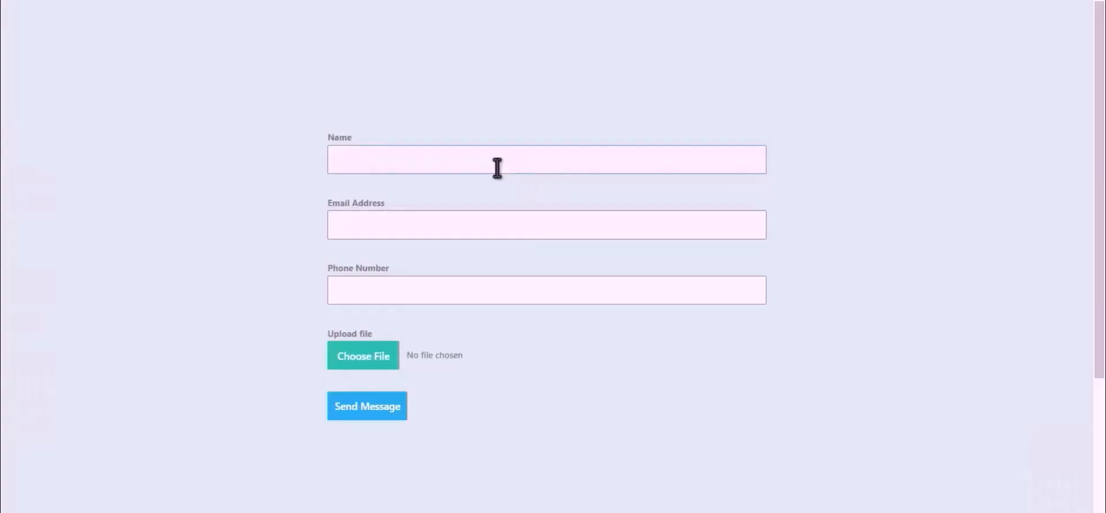
Fill the form with the name 'Bit Integrations', an e-mail address and a phone number
{"action": "left_click", "coordinate": [497, 167]}
{"action": "type", "text": "Bit Integrations"}
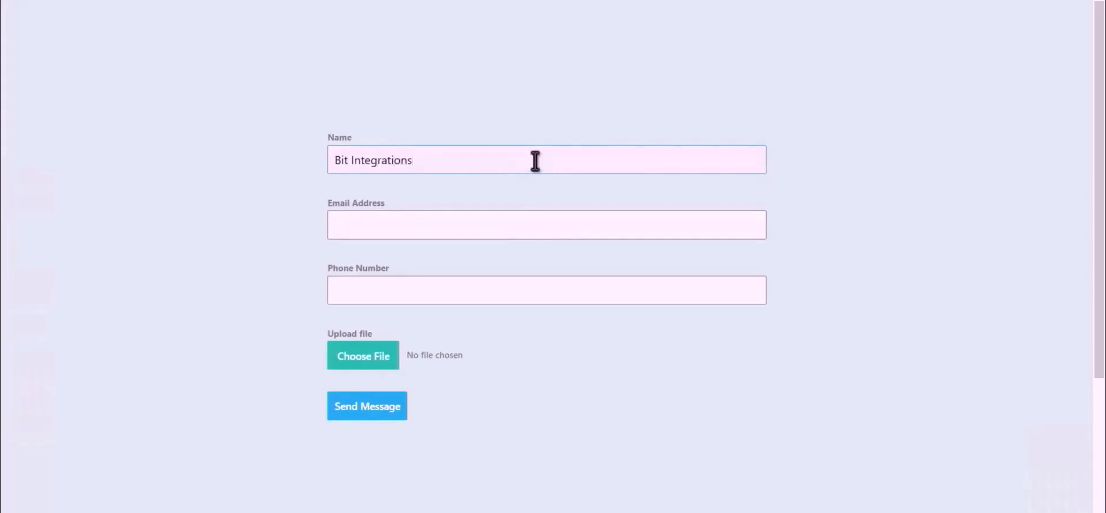
{"action": "left_click", "coordinate": [536, 222]}
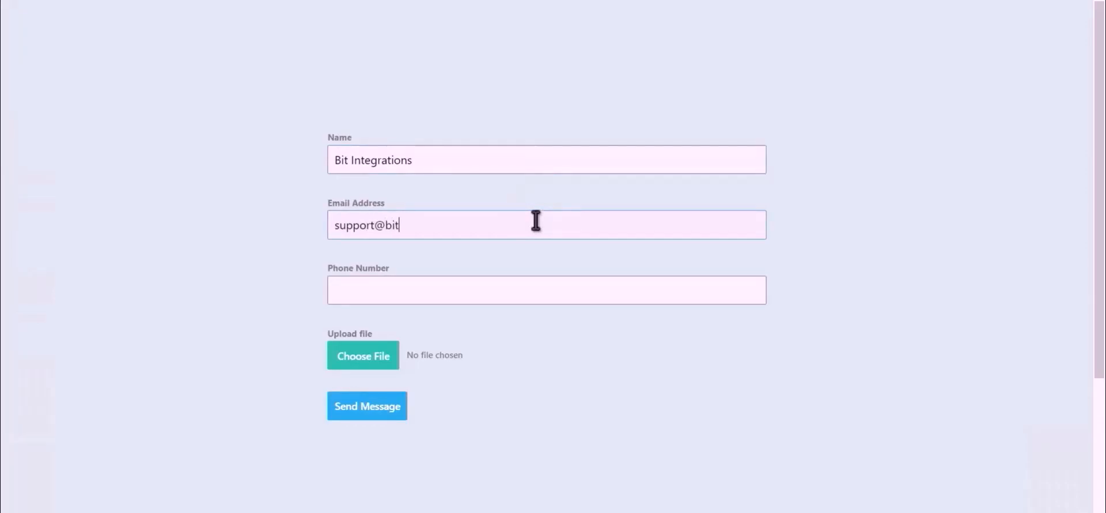
{"action": "left_click", "coordinate": [483, 295]}
{"action": "type", "text": "444555666"}
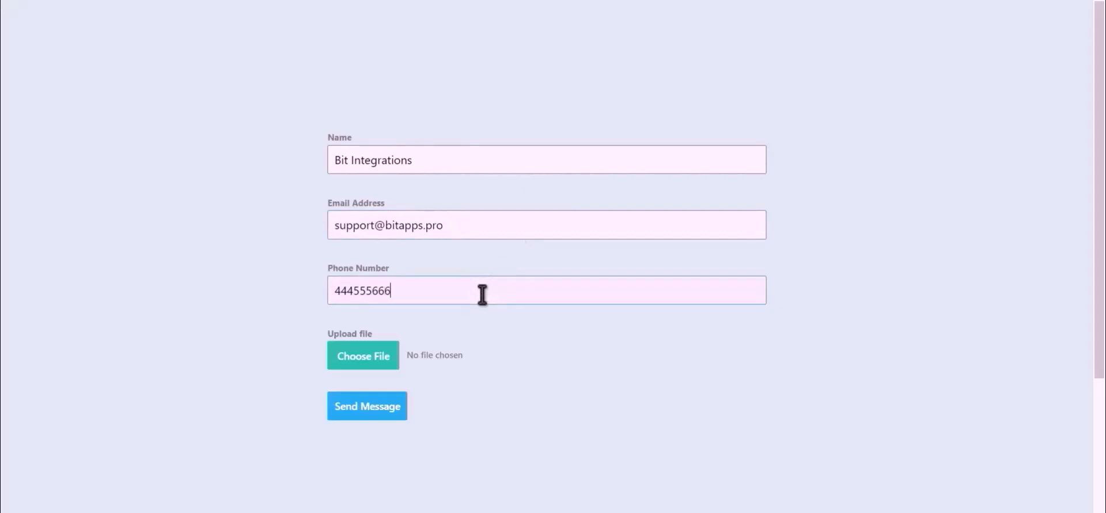
Attach the Bit Integrations.png image and submit the test entry
{"action": "left_click", "coordinate": [350, 375]}
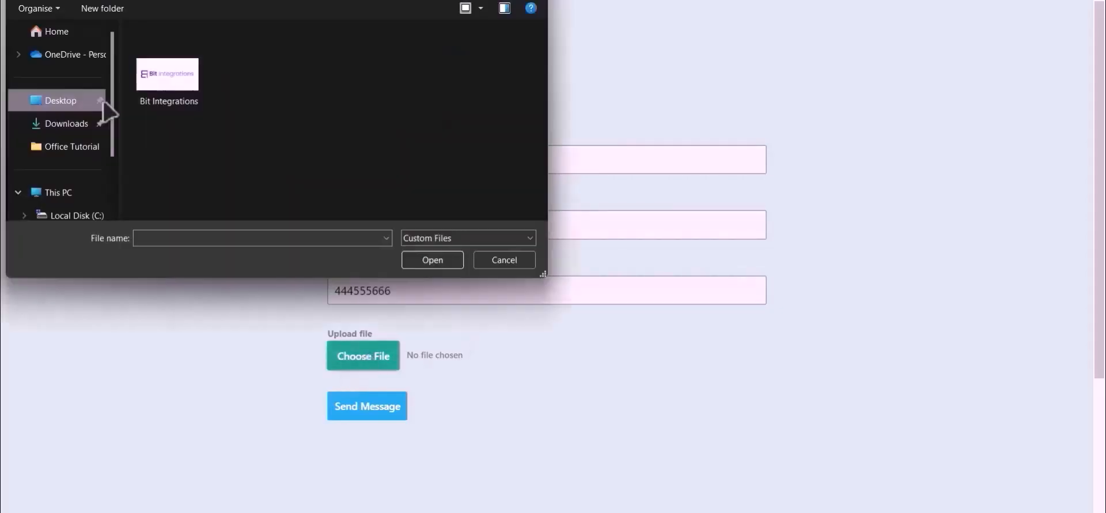
{"action": "double_click", "coordinate": [159, 80]}
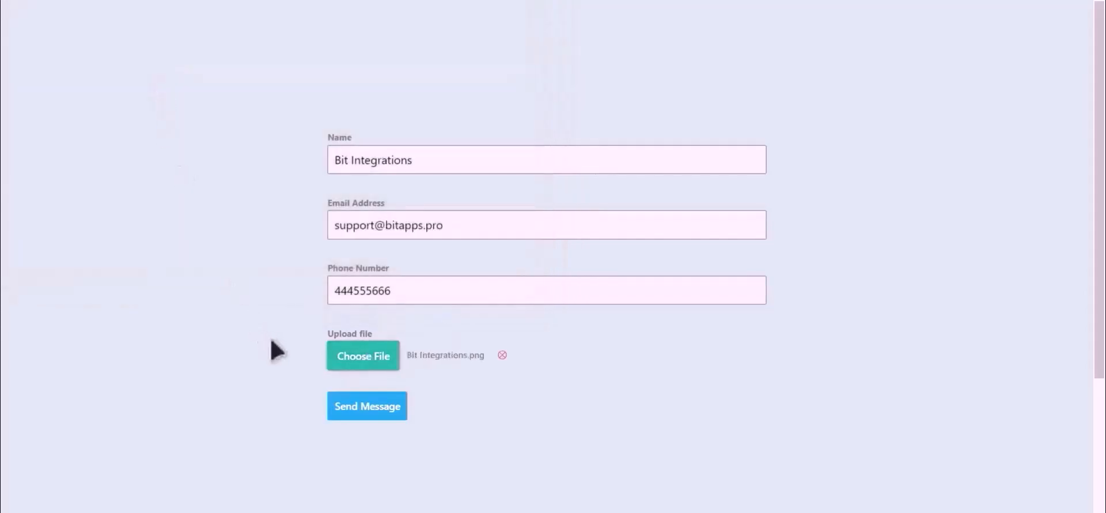
{"action": "left_click", "coordinate": [367, 409]}
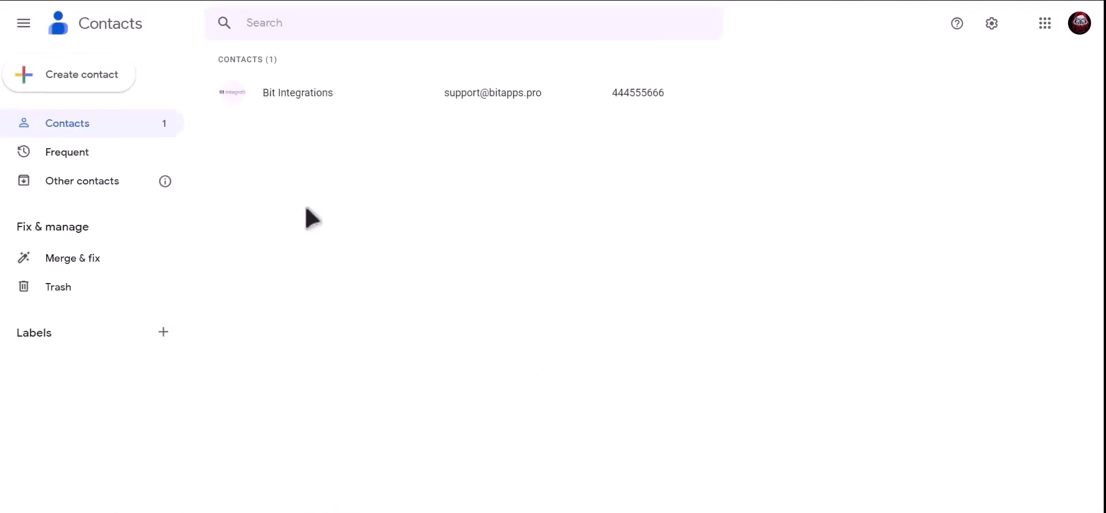
Open the Bit Integrations entry in the Google Contacts list to view its details
{"action": "left_click", "coordinate": [349, 95]}
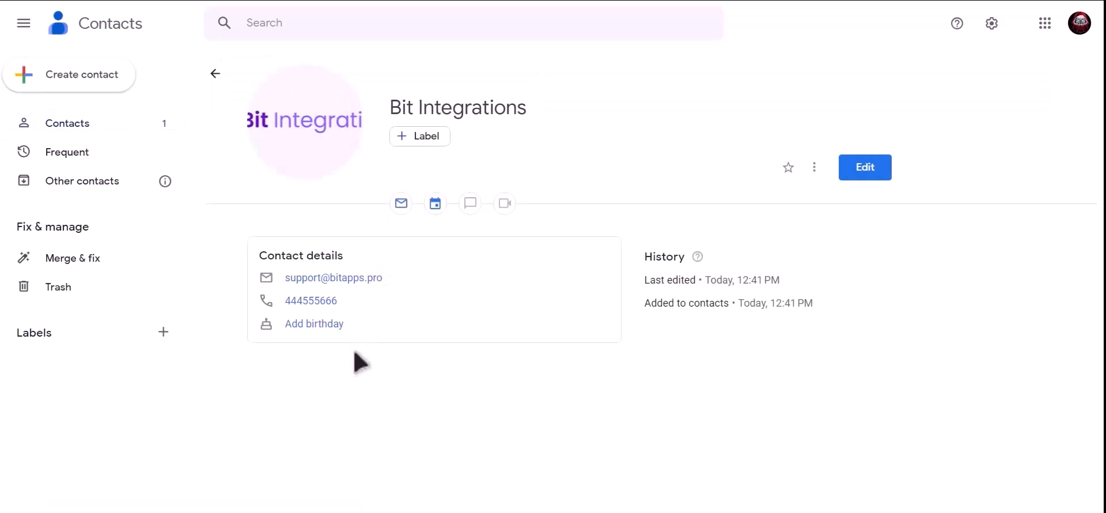